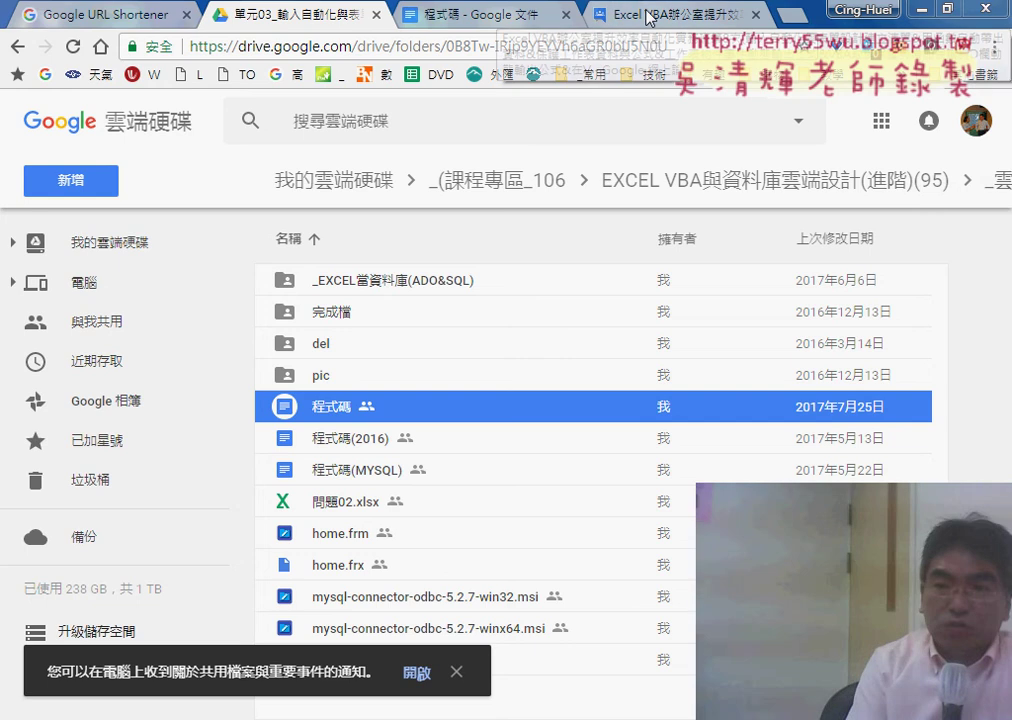
Highlight the eight lesson items, then words in the first two, in the post's outline
{"action": "left_click", "coordinate": [471, 302]}
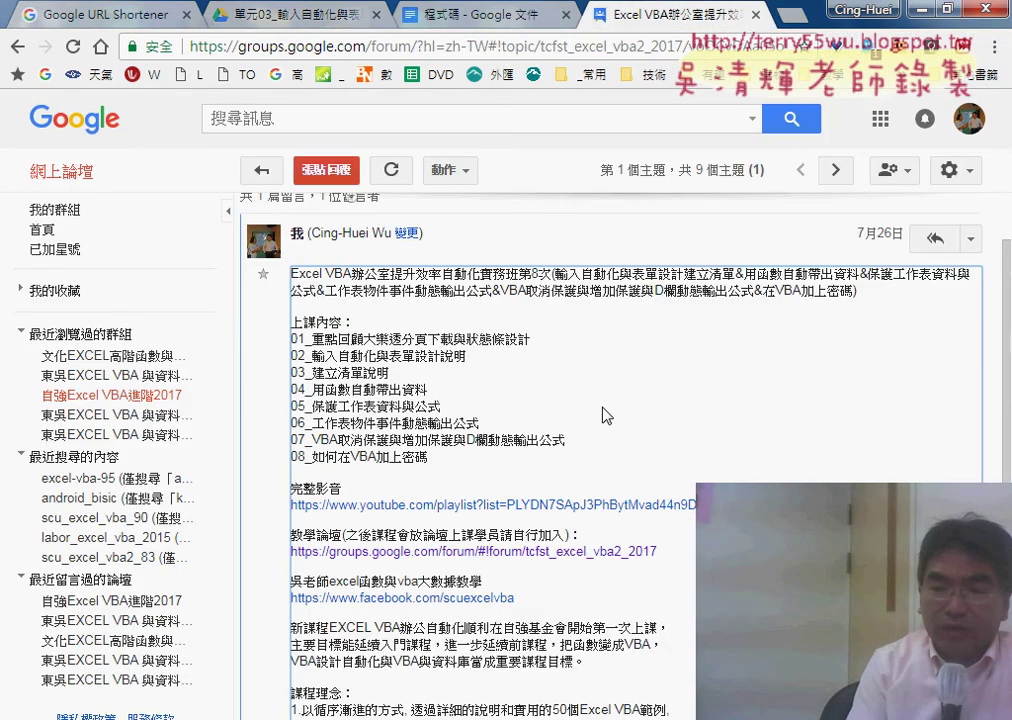
{"action": "left_click_drag", "start_coordinate": [430, 458], "coordinate": [290, 338]}
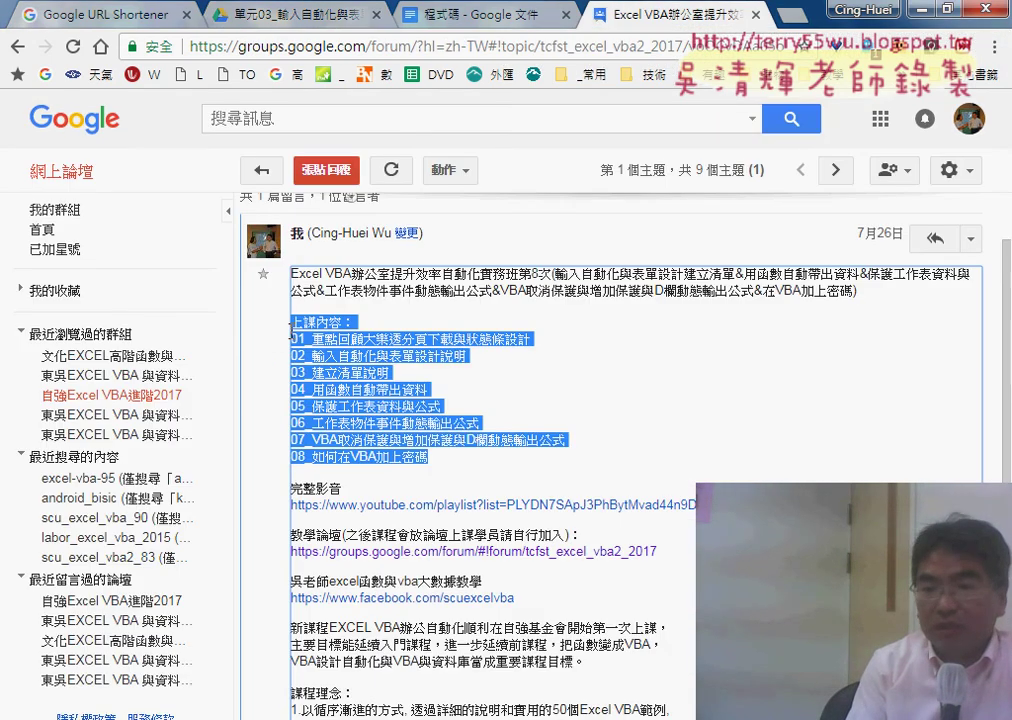
{"action": "left_click", "coordinate": [368, 341]}
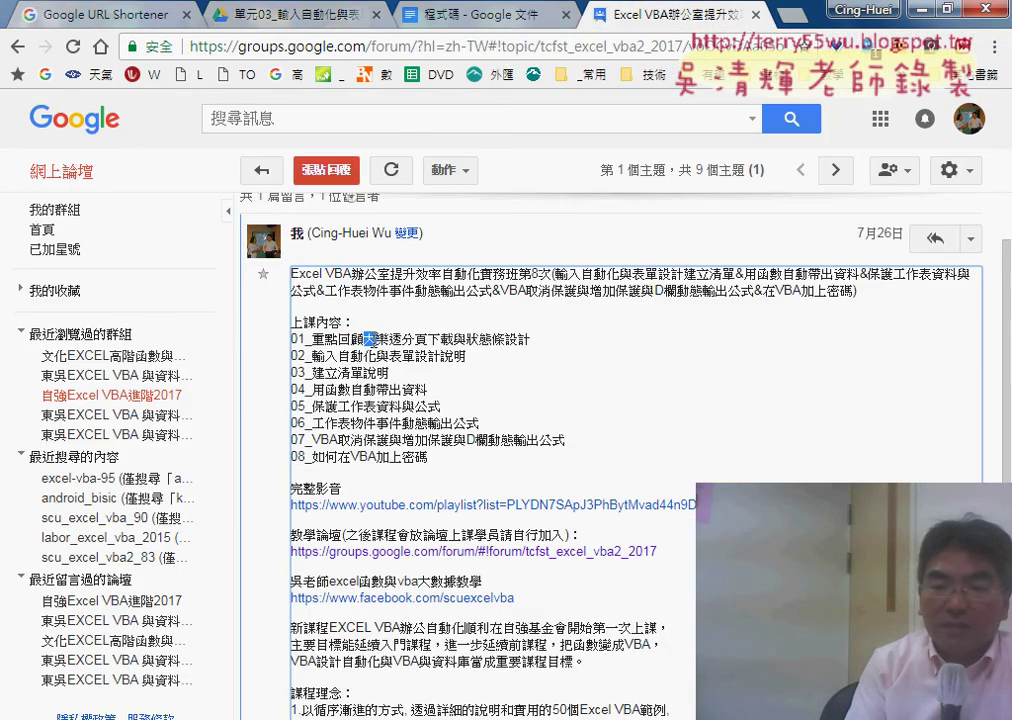
{"action": "left_click_drag", "start_coordinate": [368, 340], "coordinate": [533, 341]}
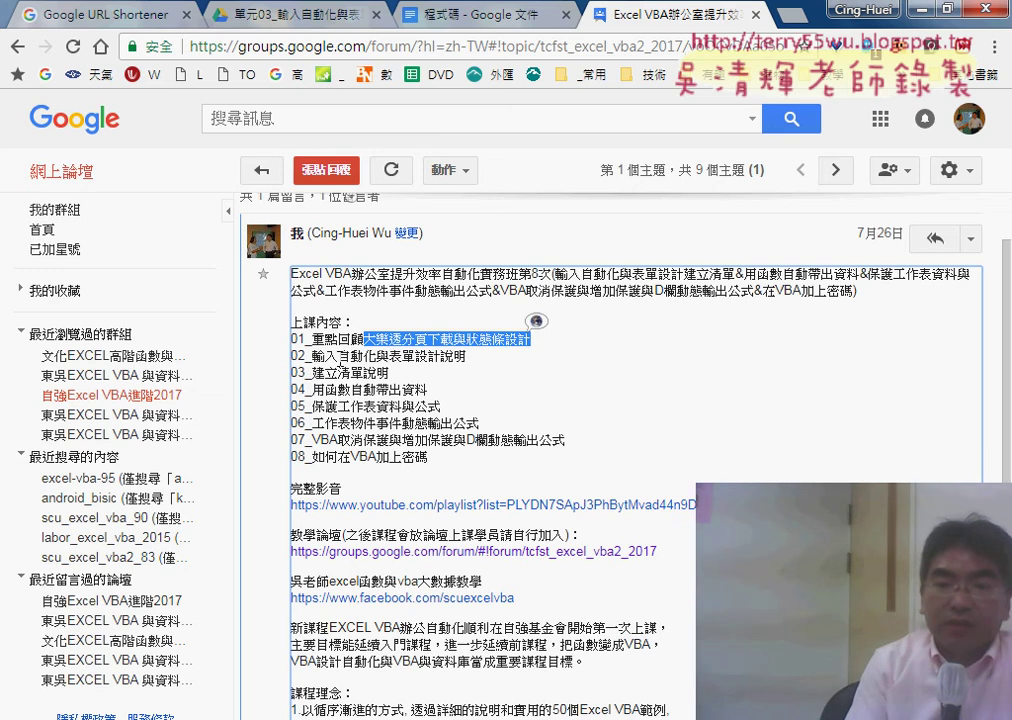
{"action": "left_click_drag", "start_coordinate": [339, 356], "coordinate": [439, 357]}
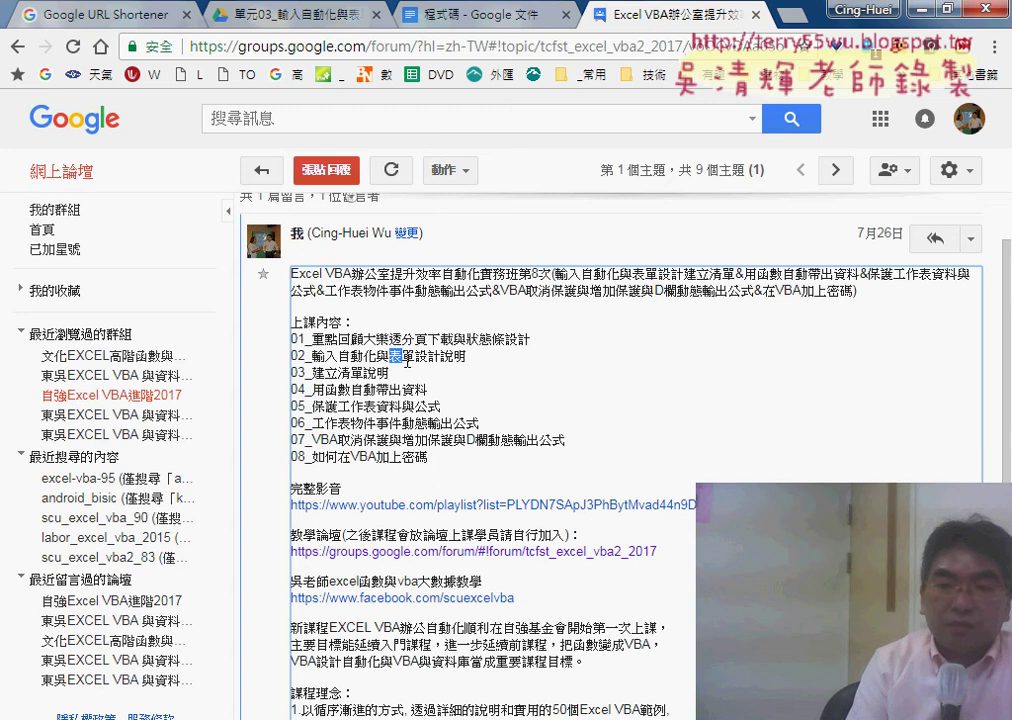
Clear the outline selection and switch to the Excel workbook 問題02.xlsm
{"action": "left_click", "coordinate": [343, 372]}
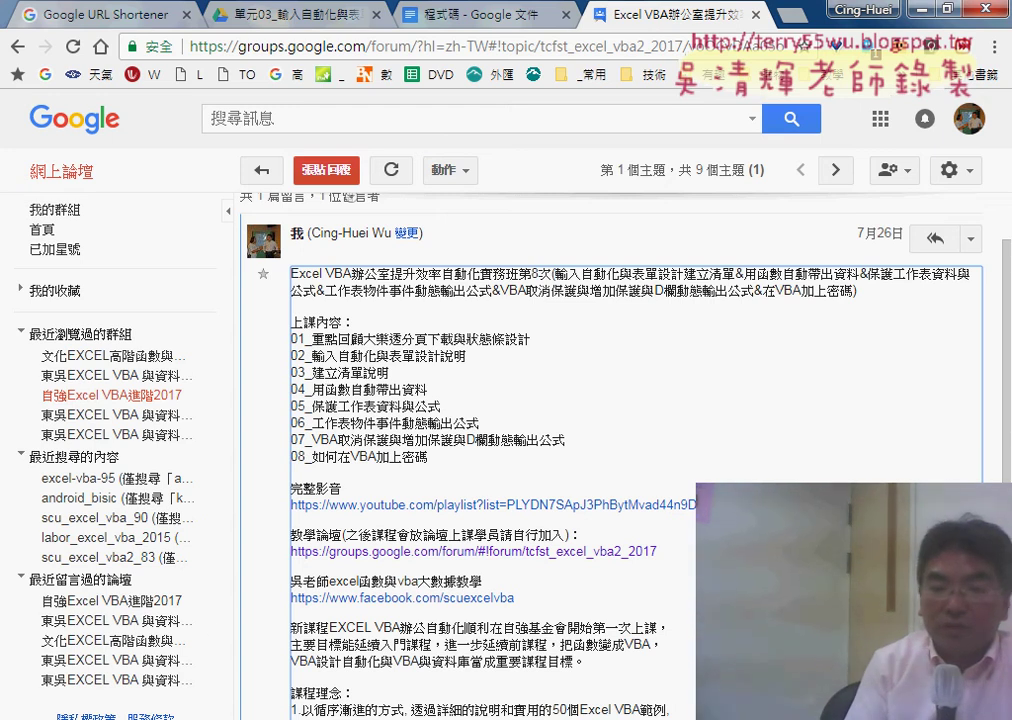
{"action": "mouse_move", "coordinate": [570, 719]}
{"action": "left_click", "coordinate": [495, 598]}
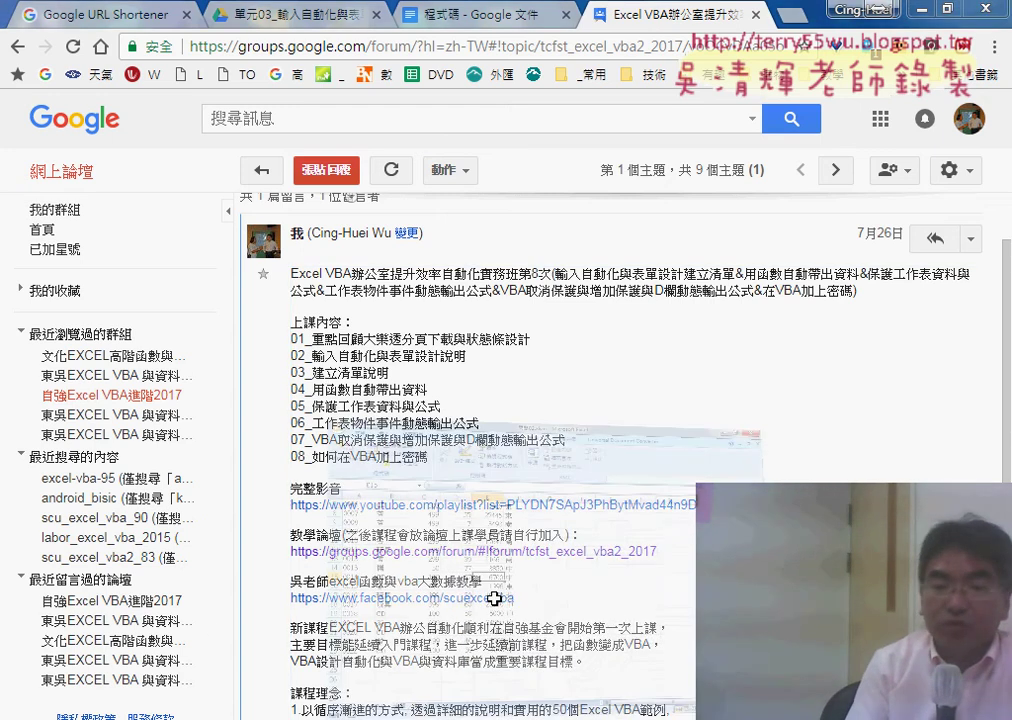
Choose CD from the product dropdown in B25 for the new order row
{"action": "scroll", "coordinate": [328, 479], "scroll_direction": "down", "scroll_amount": 2}
{"action": "left_click", "coordinate": [152, 476]}
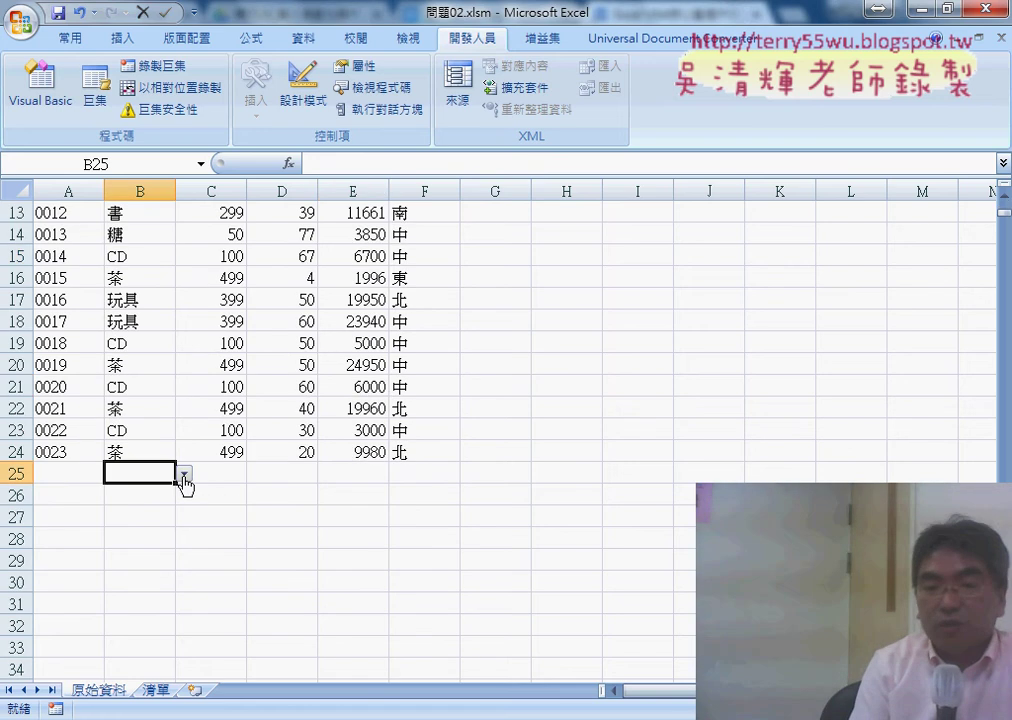
{"action": "left_click", "coordinate": [185, 475]}
{"action": "left_click", "coordinate": [152, 430]}
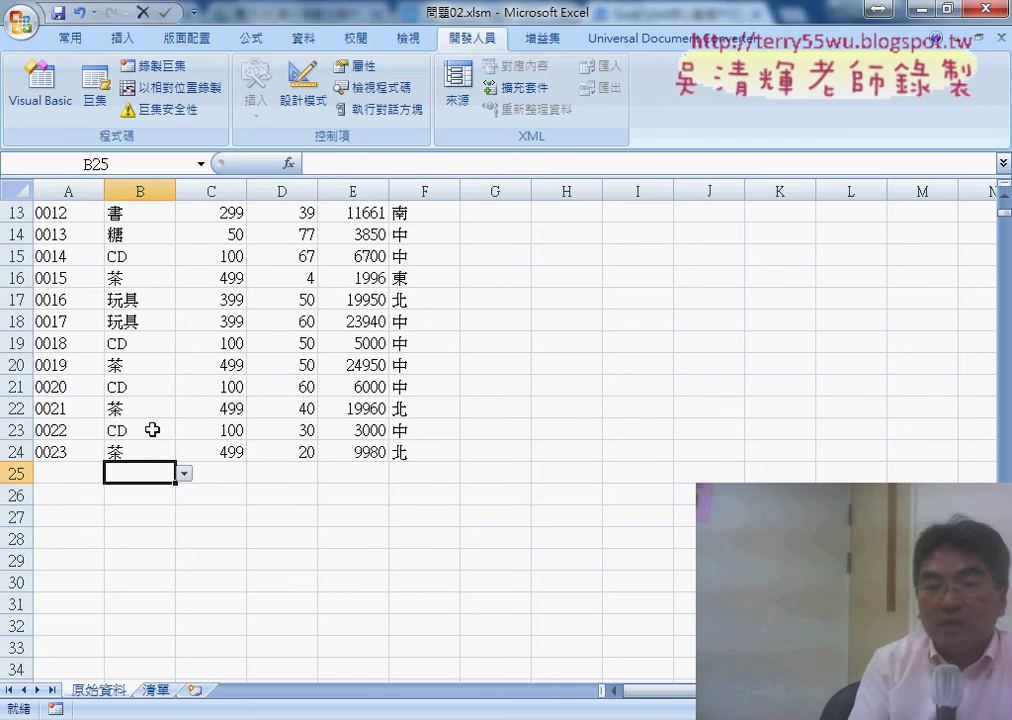
{"action": "scroll", "coordinate": [152, 430], "scroll_direction": "up", "scroll_amount": 4}
{"action": "scroll", "coordinate": [138, 350], "scroll_direction": "down", "scroll_amount": 3}
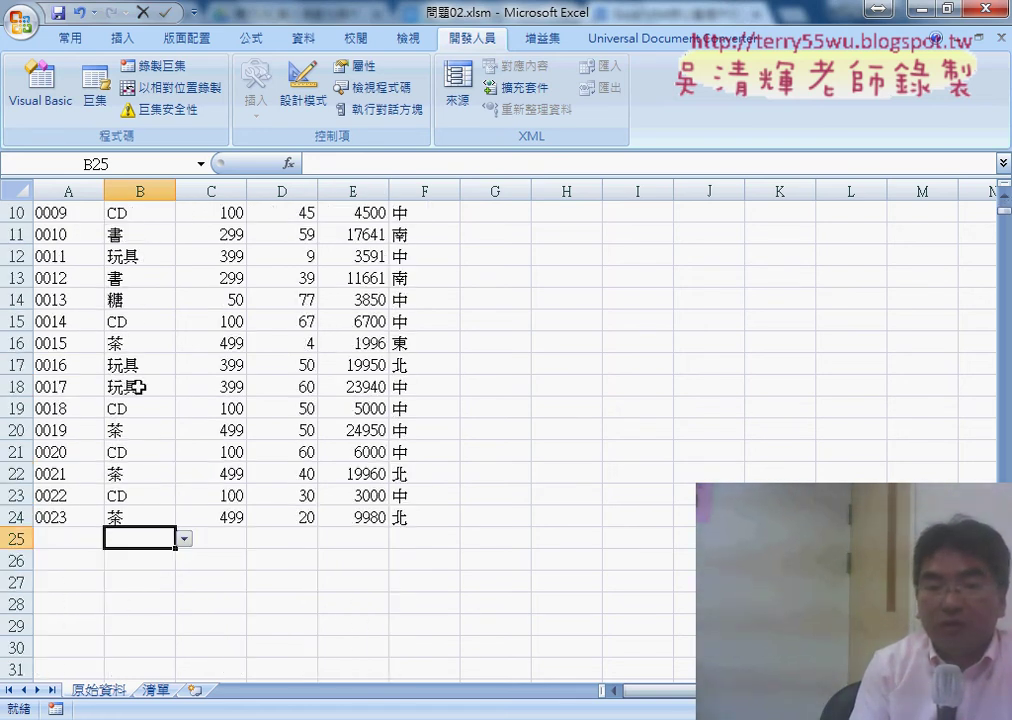
{"action": "left_click", "coordinate": [184, 539]}
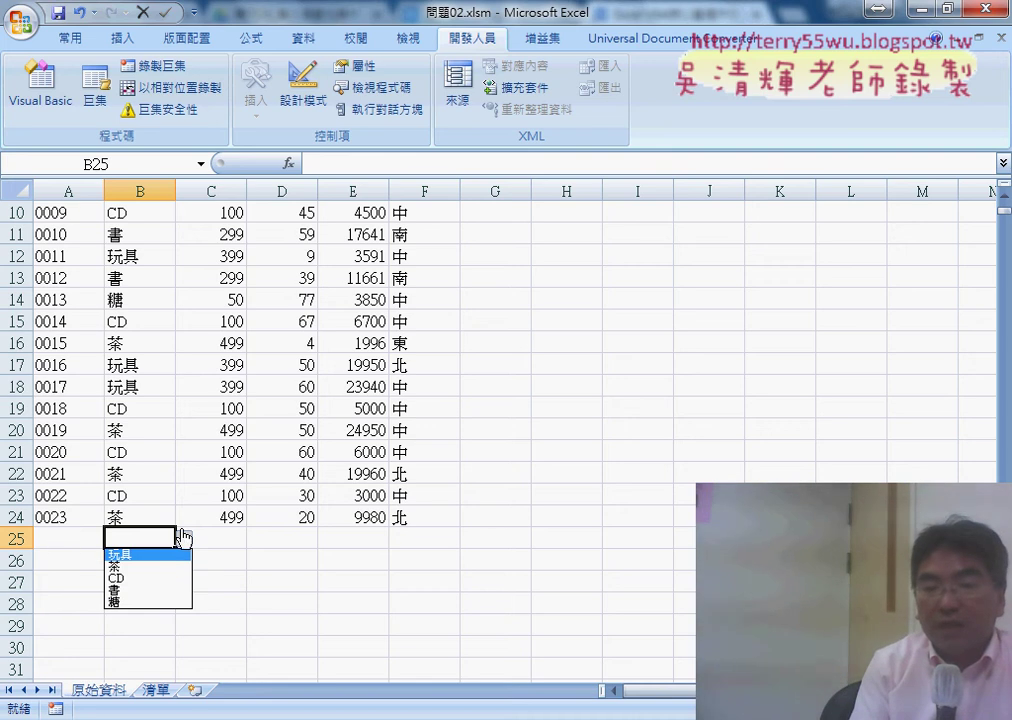
{"action": "left_click", "coordinate": [165, 580]}
Verify the auto-filled order number 0024 in A25 and unit price 100 in C25
{"action": "left_click", "coordinate": [80, 540]}
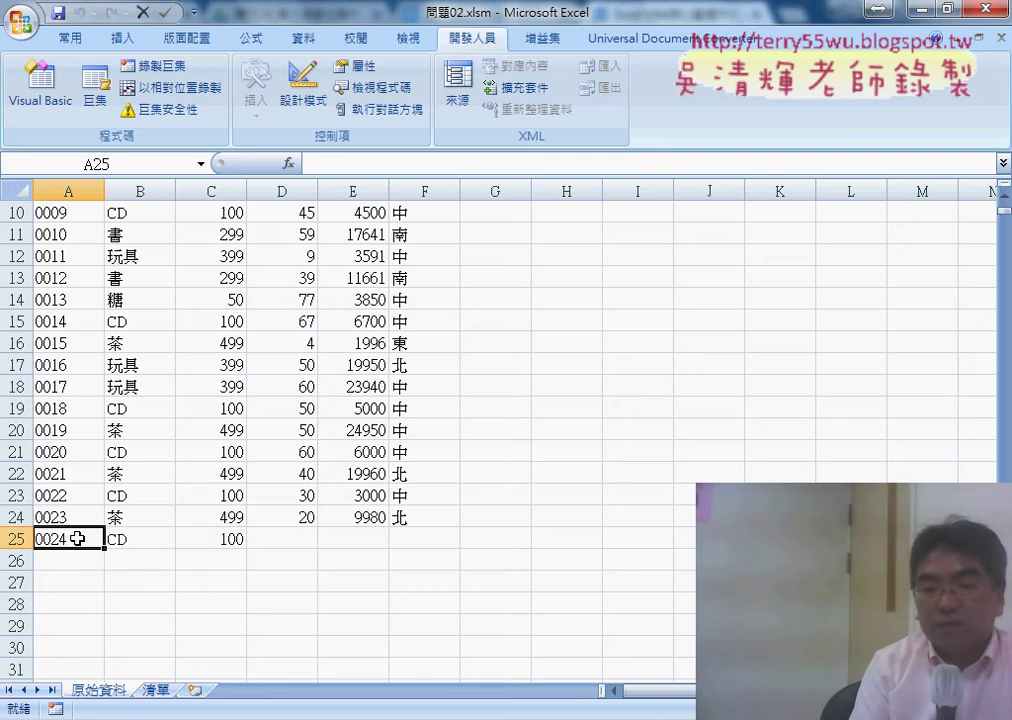
{"action": "left_click", "coordinate": [210, 540]}
{"action": "left_click", "coordinate": [79, 540]}
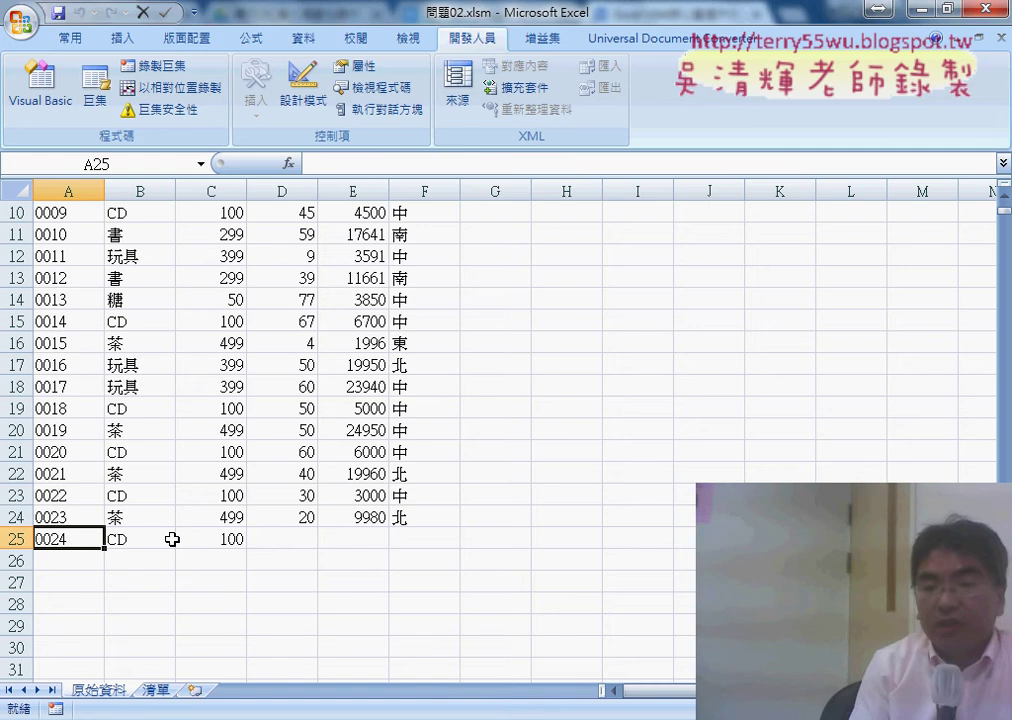
{"action": "left_click", "coordinate": [215, 541]}
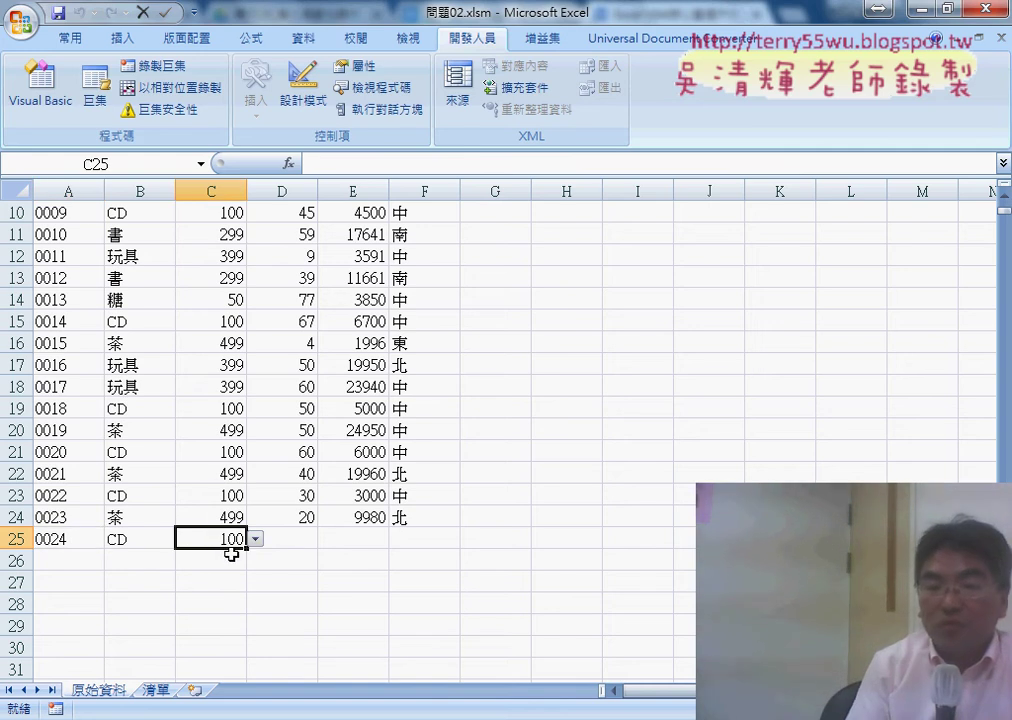
{"action": "left_click", "coordinate": [53, 543]}
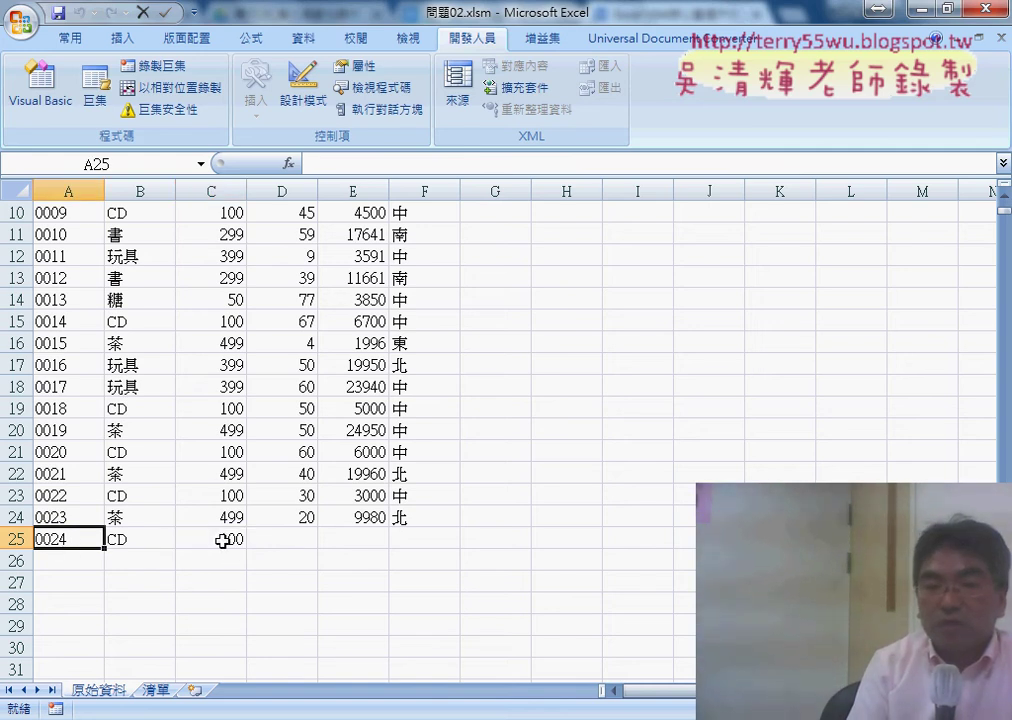
Enter quantity 50 in D25 and pick region 北 from F25's dropdown
{"action": "left_click", "coordinate": [289, 542]}
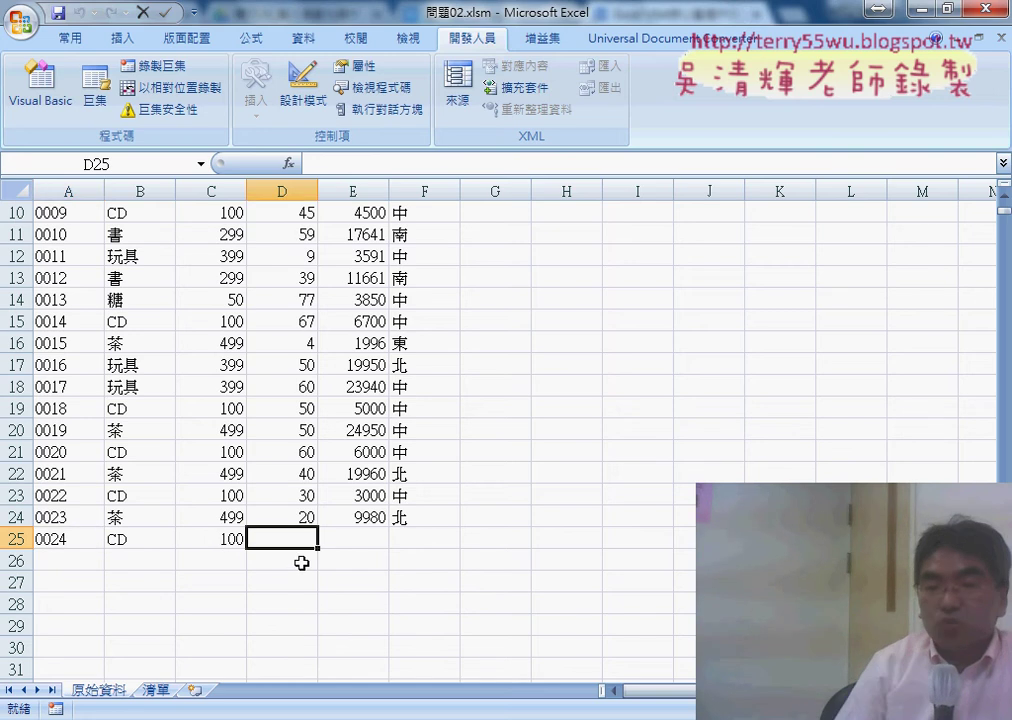
{"action": "type", "text": "5"}
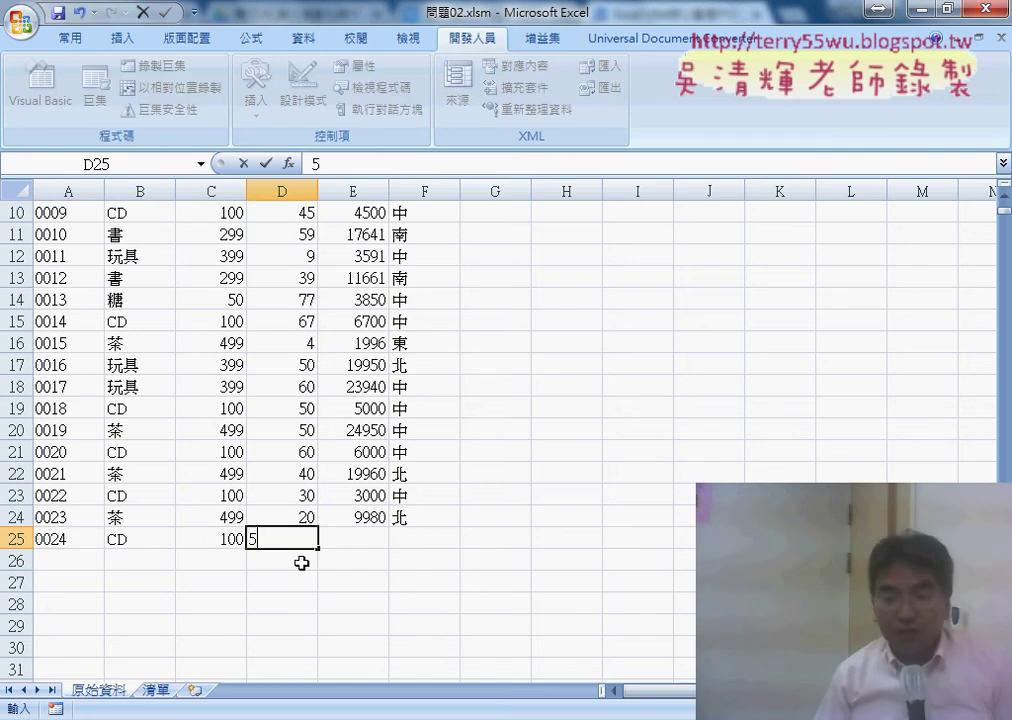
{"action": "type", "text": "0"}
{"action": "key", "text": "Return"}
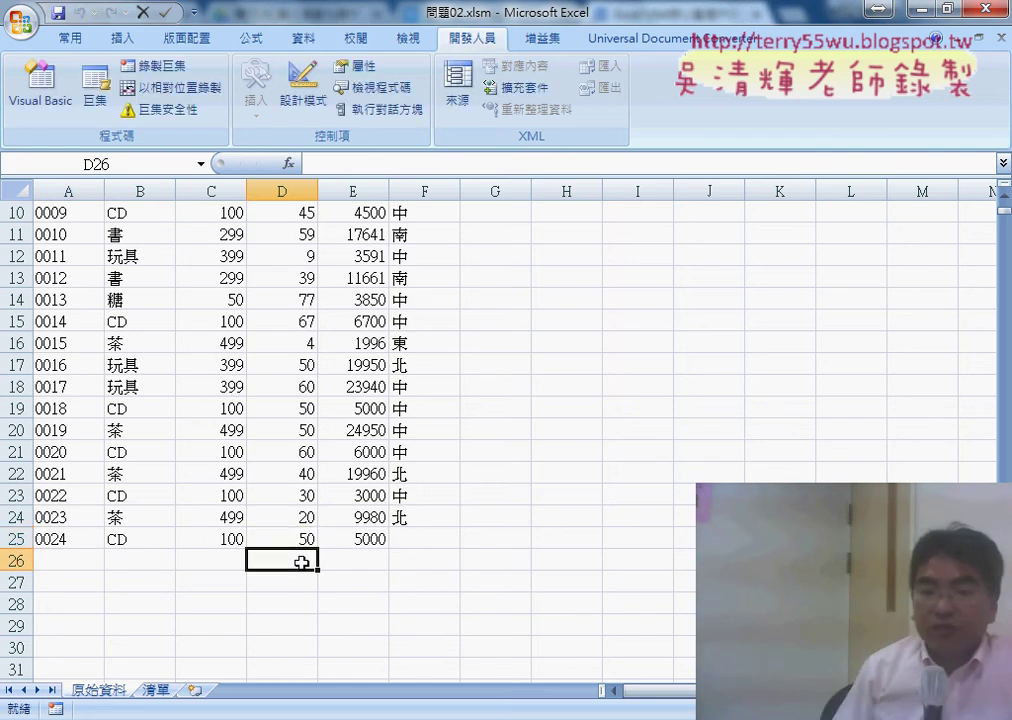
{"action": "left_click", "coordinate": [434, 545]}
{"action": "left_click", "coordinate": [468, 540]}
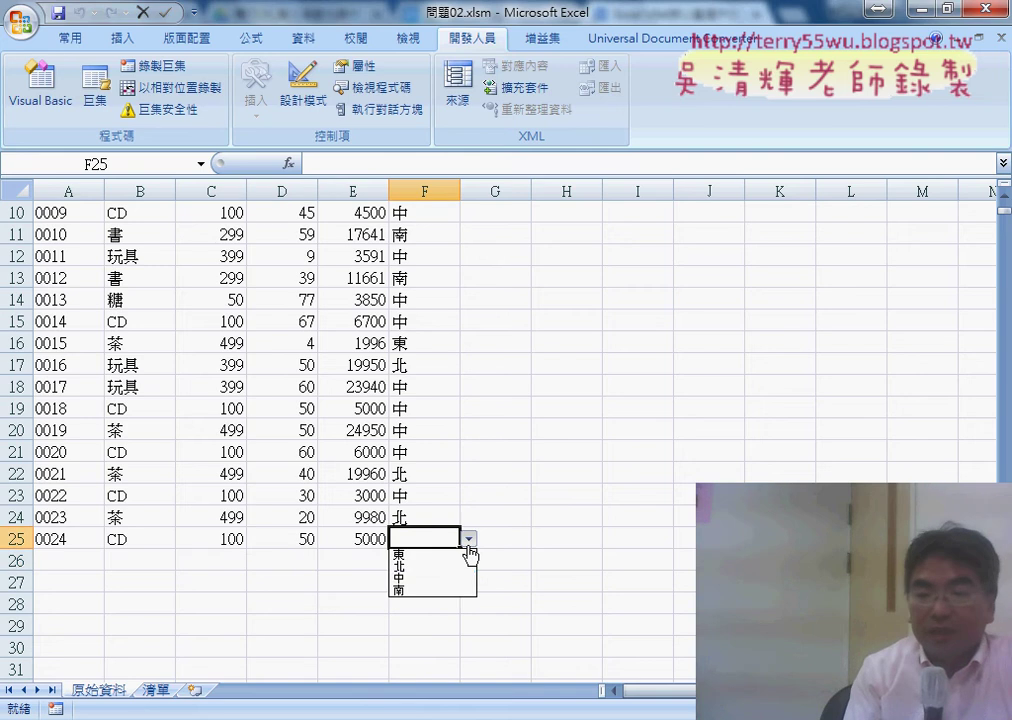
{"action": "left_click", "coordinate": [459, 567]}
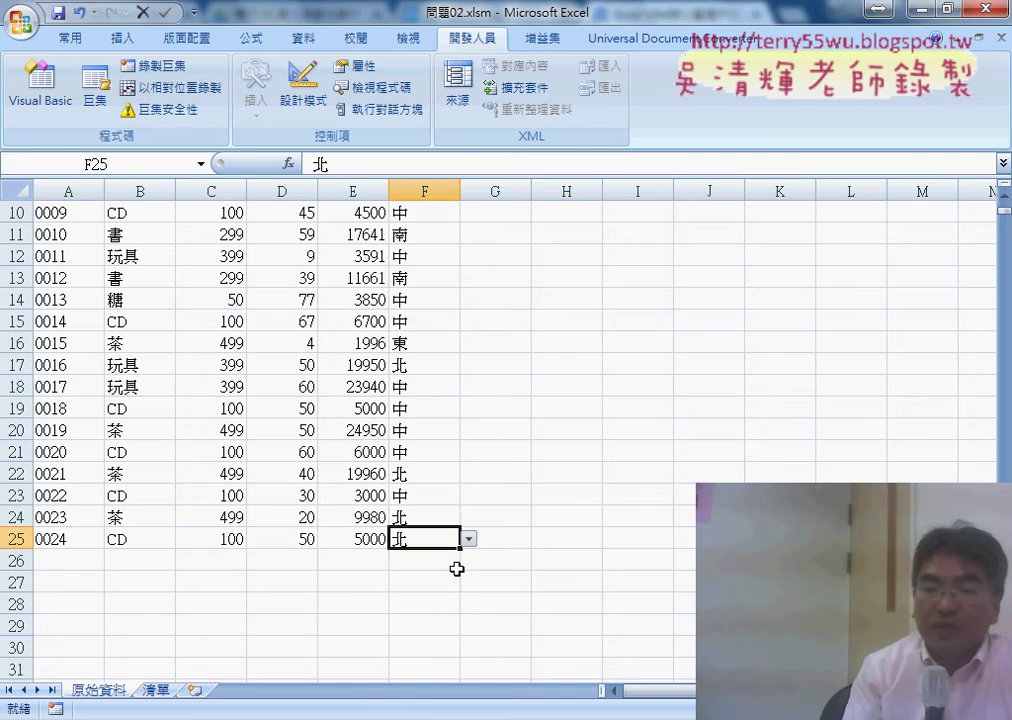
{"action": "left_click_drag", "start_coordinate": [62, 538], "coordinate": [427, 534]}
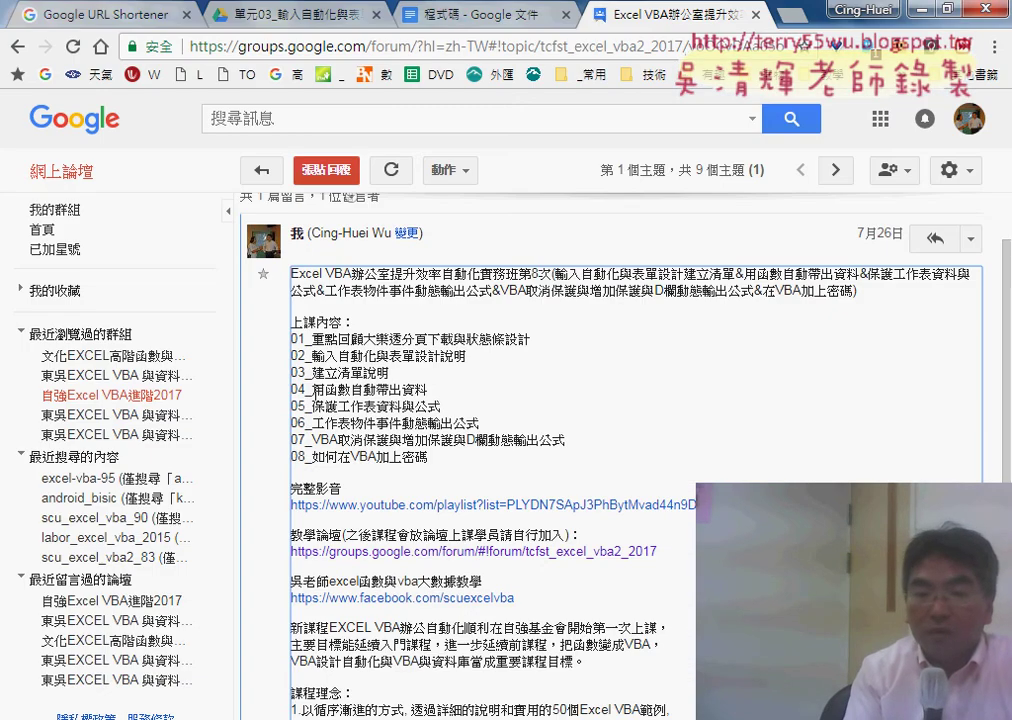
{"action": "left_click_drag", "start_coordinate": [313, 406], "coordinate": [414, 406]}
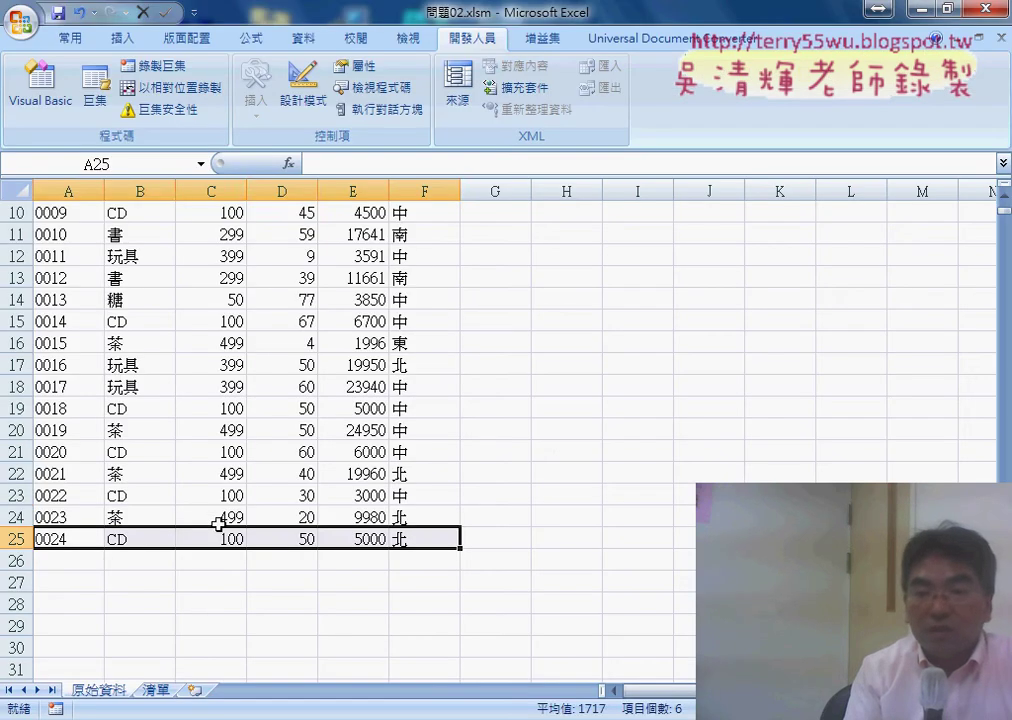
Review the row 2 header cells and select the product, quantity and region columns
{"action": "left_click", "coordinate": [218, 523]}
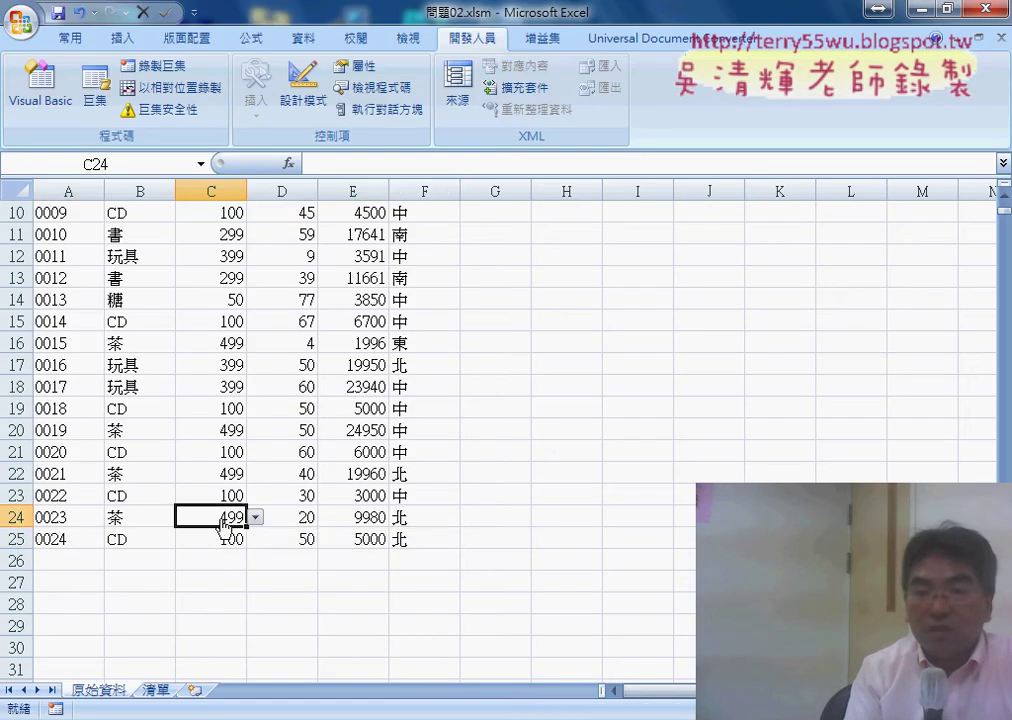
{"action": "scroll", "coordinate": [230, 500], "scroll_direction": "up", "scroll_amount": 3}
{"action": "left_click", "coordinate": [220, 235]}
{"action": "left_click", "coordinate": [75, 235]}
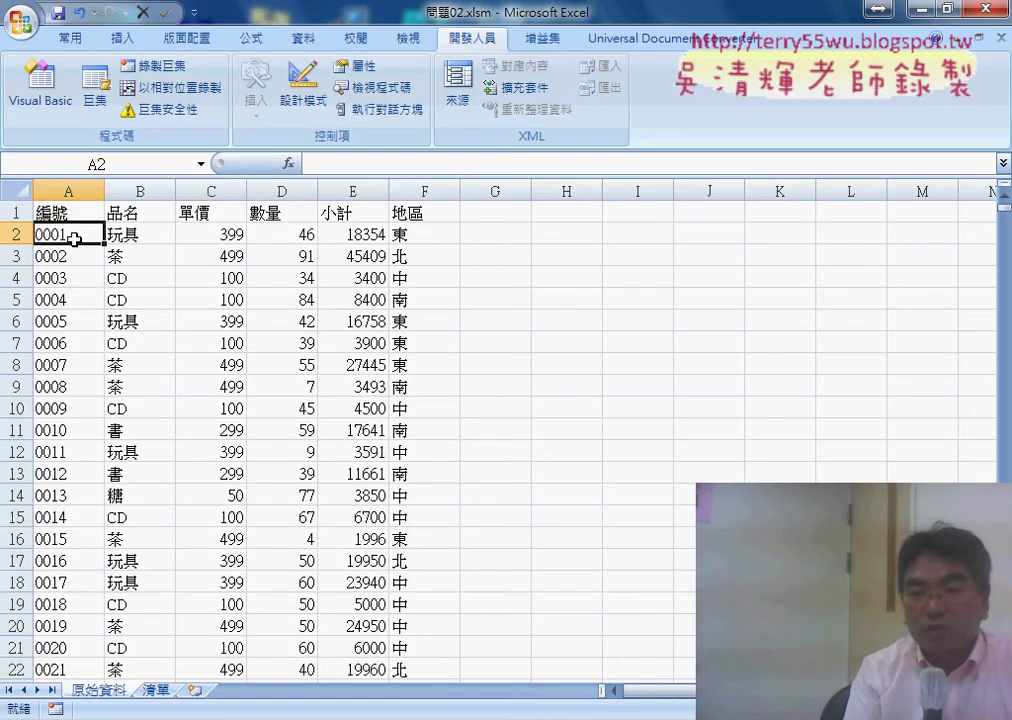
{"action": "left_click", "coordinate": [140, 235]}
{"action": "left_click", "coordinate": [243, 233]}
{"action": "left_click", "coordinate": [275, 232]}
{"action": "left_click", "coordinate": [340, 235]}
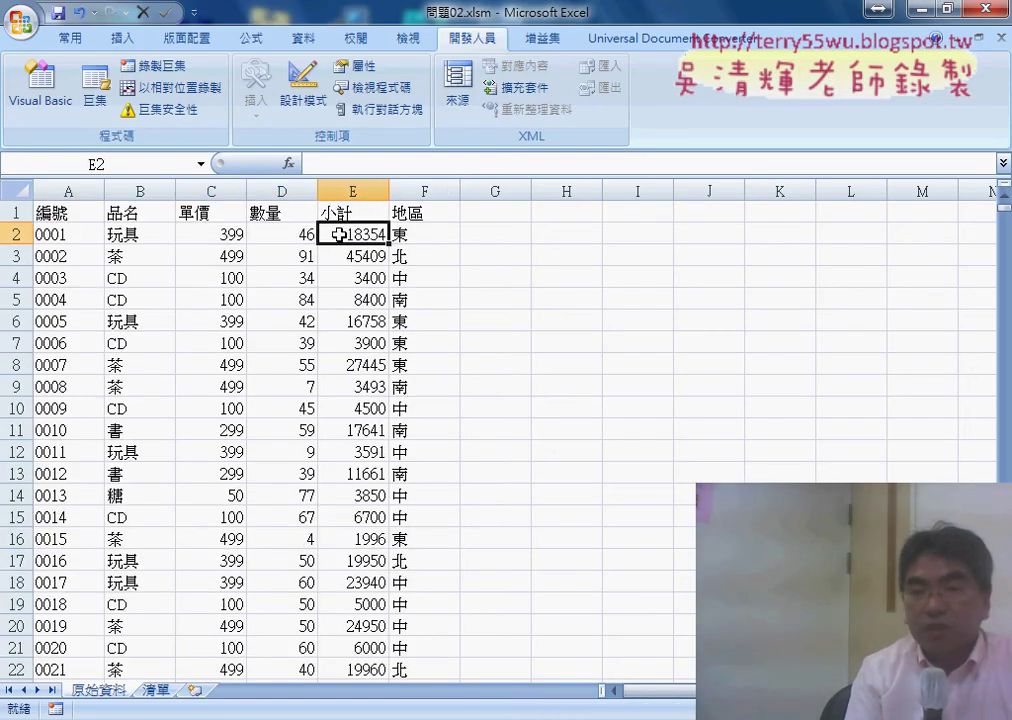
{"action": "left_click", "coordinate": [125, 190]}
{"action": "left_click", "coordinate": [282, 190]}
{"action": "left_click", "coordinate": [420, 190]}
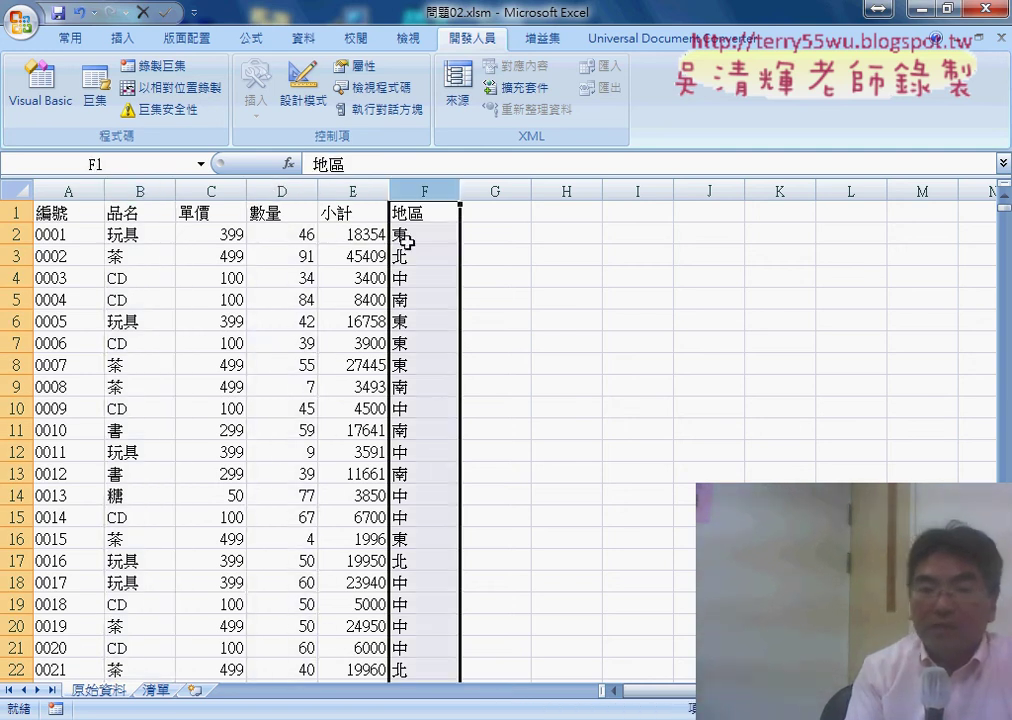
Attempt twice to edit the protected total 5000 in E25, dismissing each warning
{"action": "scroll", "coordinate": [381, 290], "scroll_direction": "down", "scroll_amount": 4}
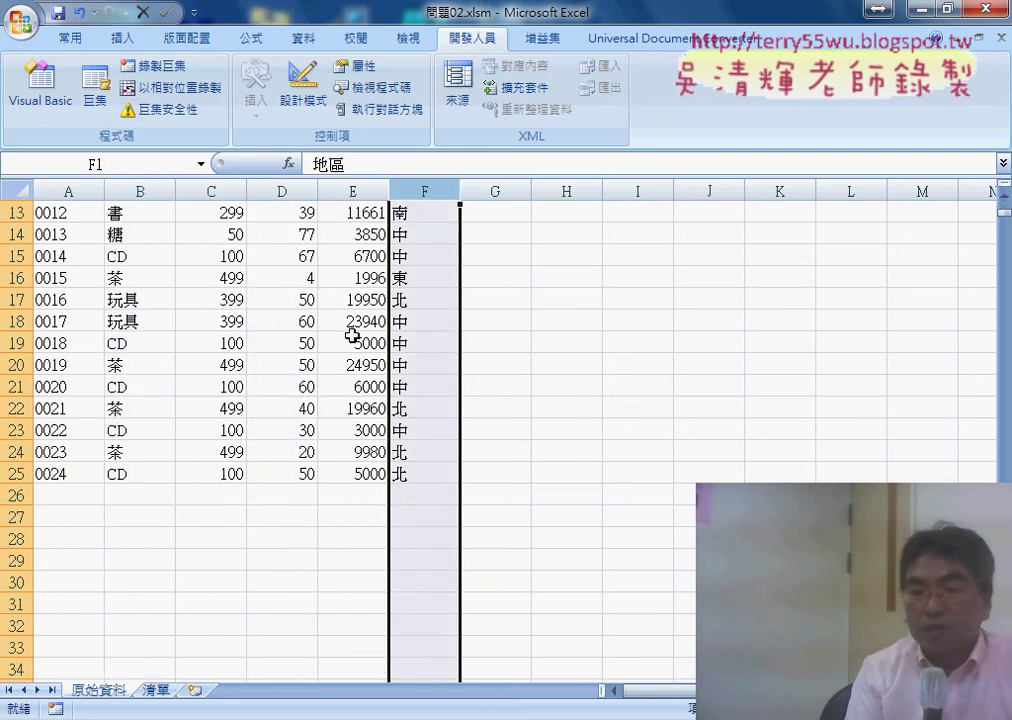
{"action": "left_click", "coordinate": [357, 475]}
{"action": "scroll", "coordinate": [355, 477], "scroll_direction": "up", "scroll_amount": 4}
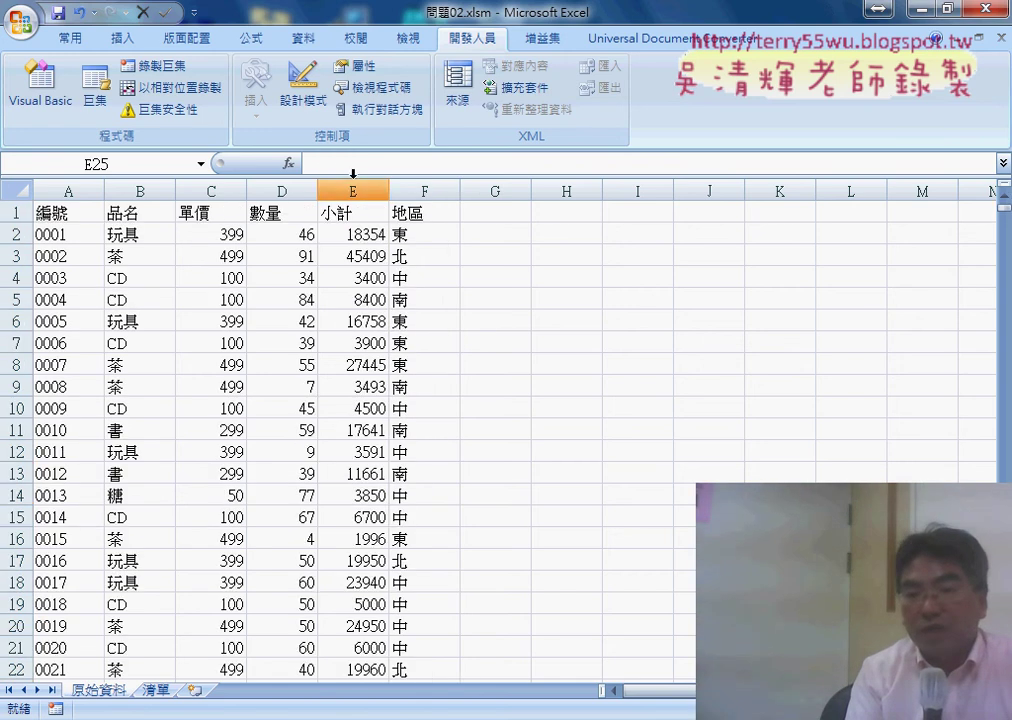
{"action": "scroll", "coordinate": [352, 247], "scroll_direction": "down", "scroll_amount": 4}
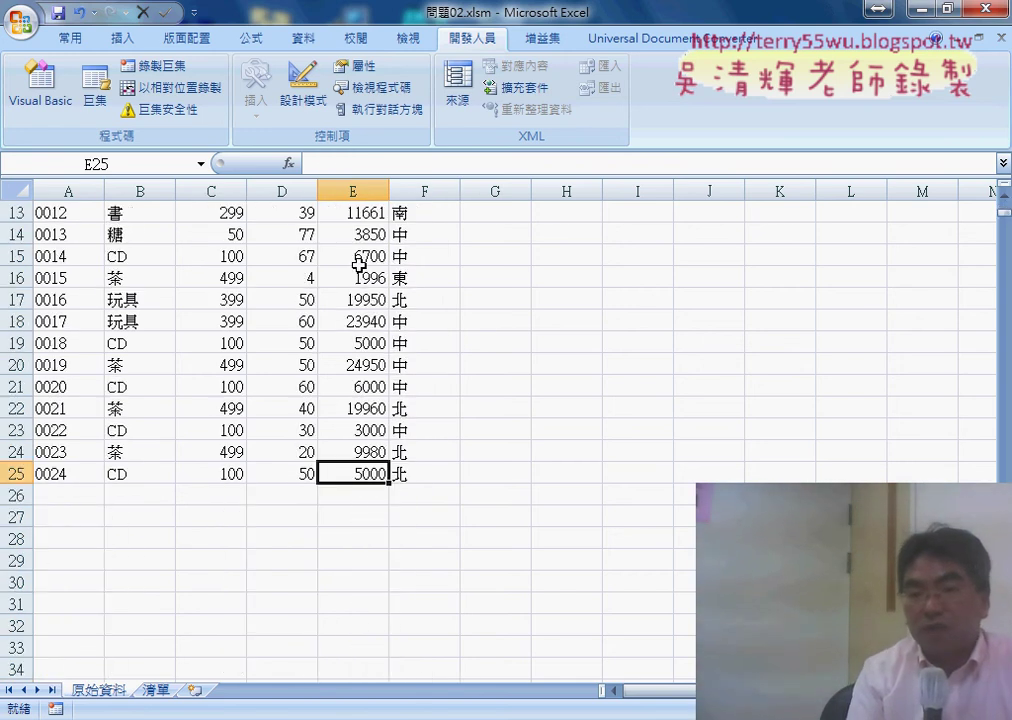
{"action": "double_click", "coordinate": [357, 474]}
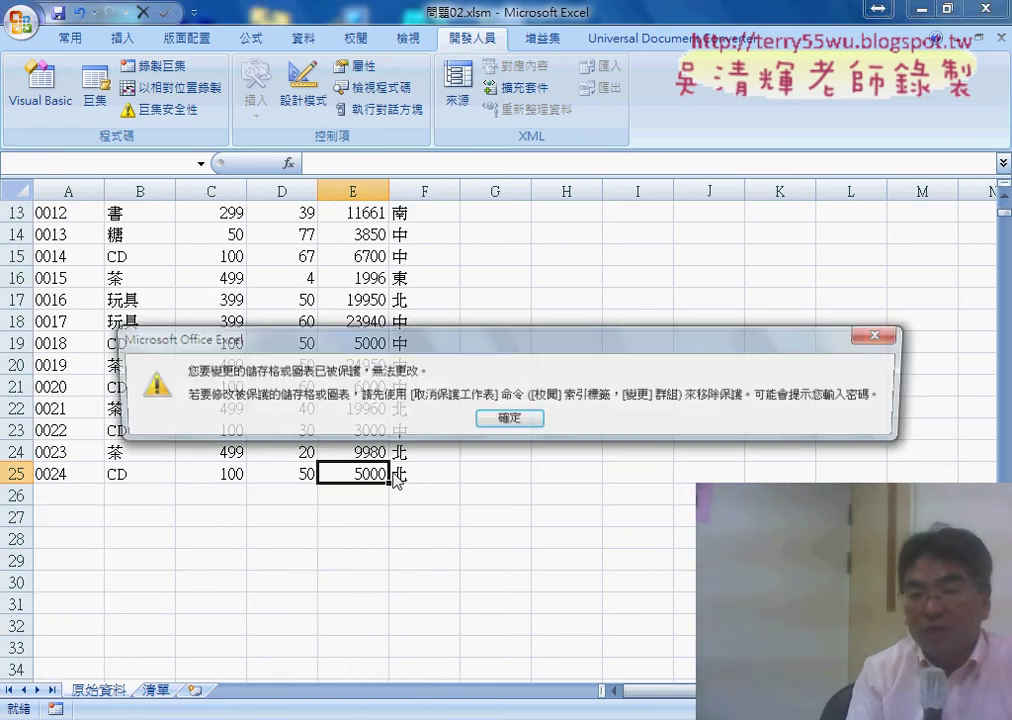
{"action": "left_click", "coordinate": [510, 419]}
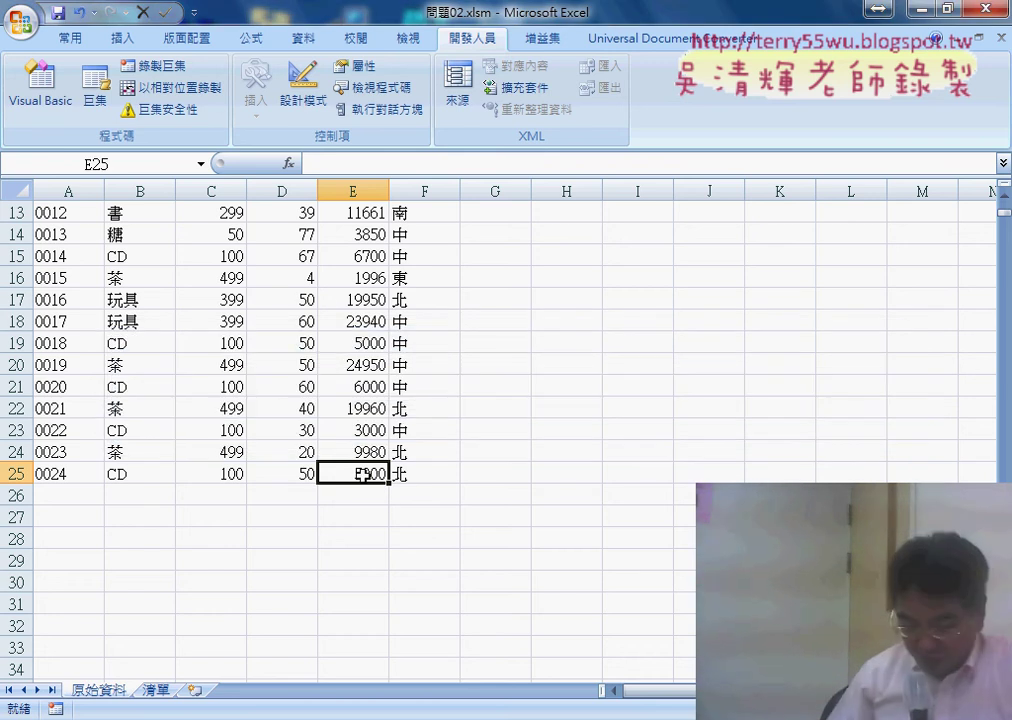
{"action": "double_click", "coordinate": [363, 478]}
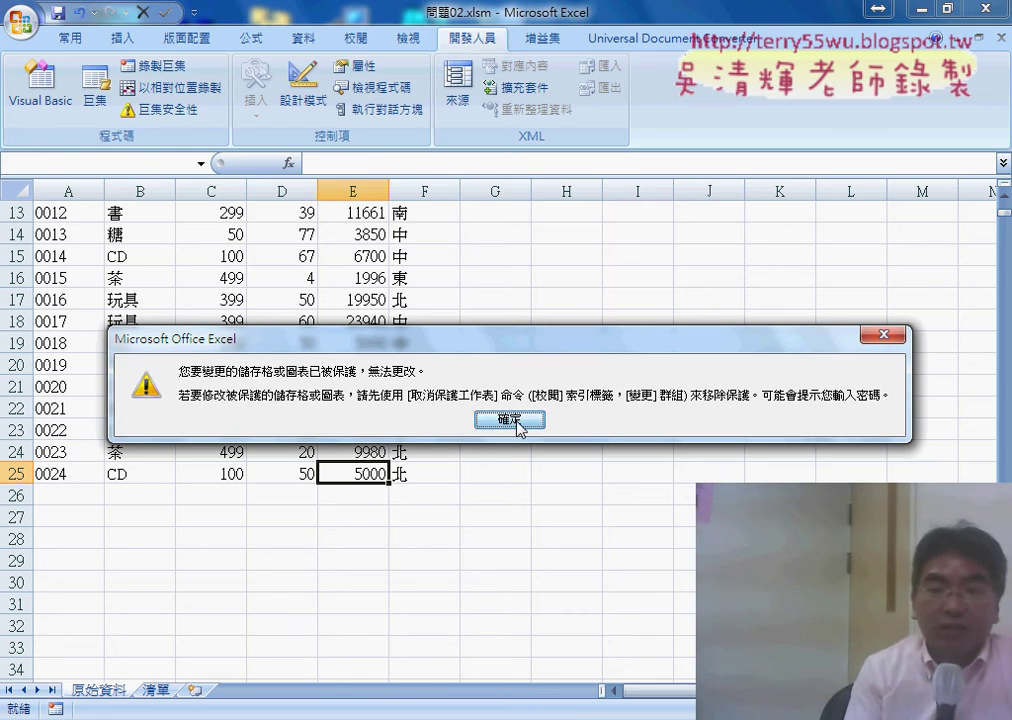
{"action": "left_click", "coordinate": [512, 420]}
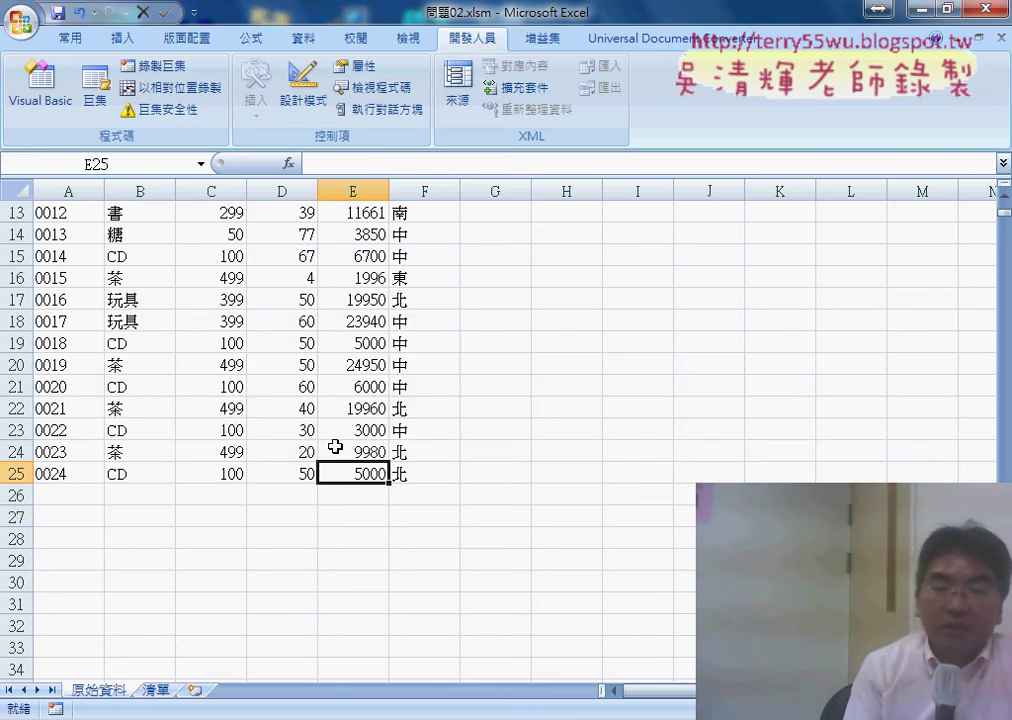
{"action": "left_click", "coordinate": [136, 497]}
Choose 茶 for B26 and confirm the auto-filled order 0025 and price 499
{"action": "left_click", "coordinate": [183, 496]}
{"action": "left_click", "coordinate": [150, 522]}
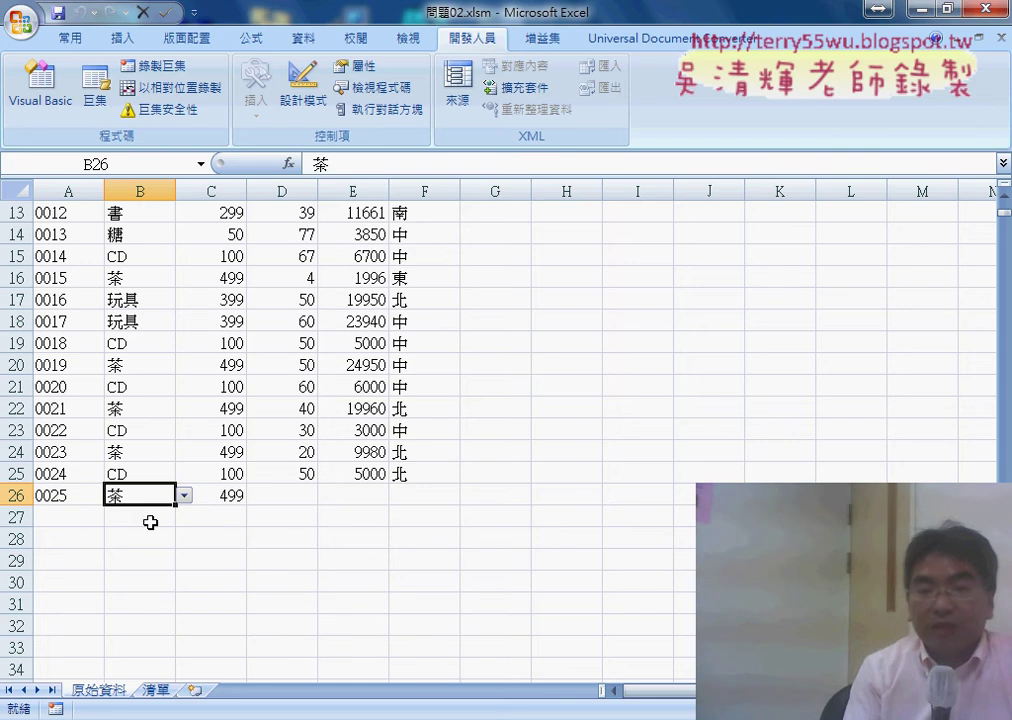
{"action": "left_click", "coordinate": [296, 498]}
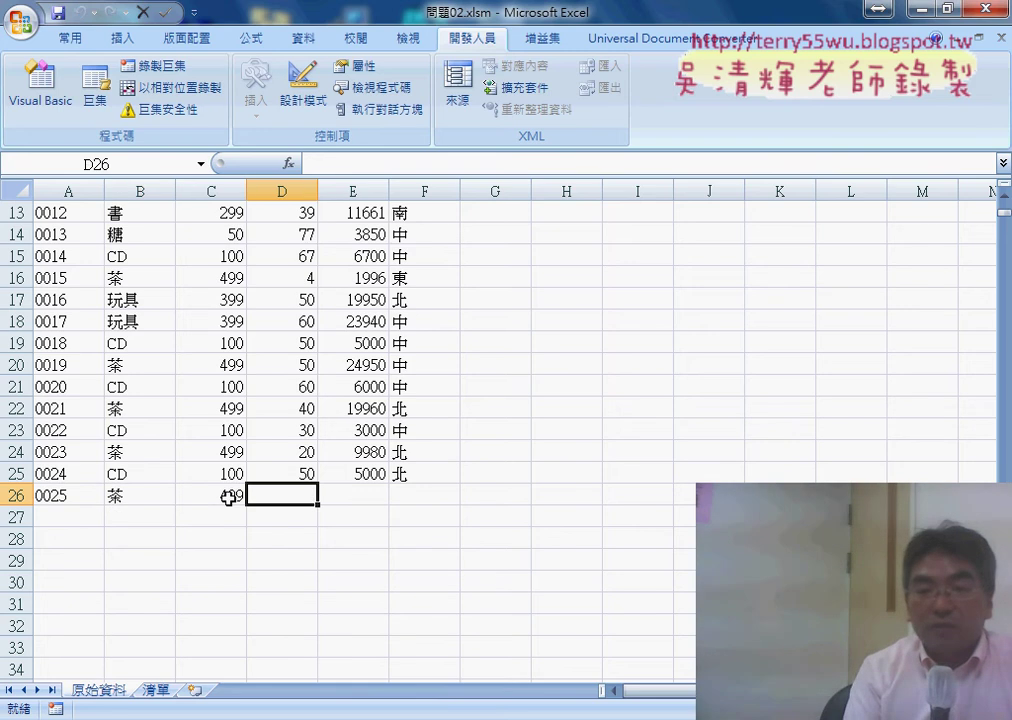
{"action": "left_click", "coordinate": [134, 505]}
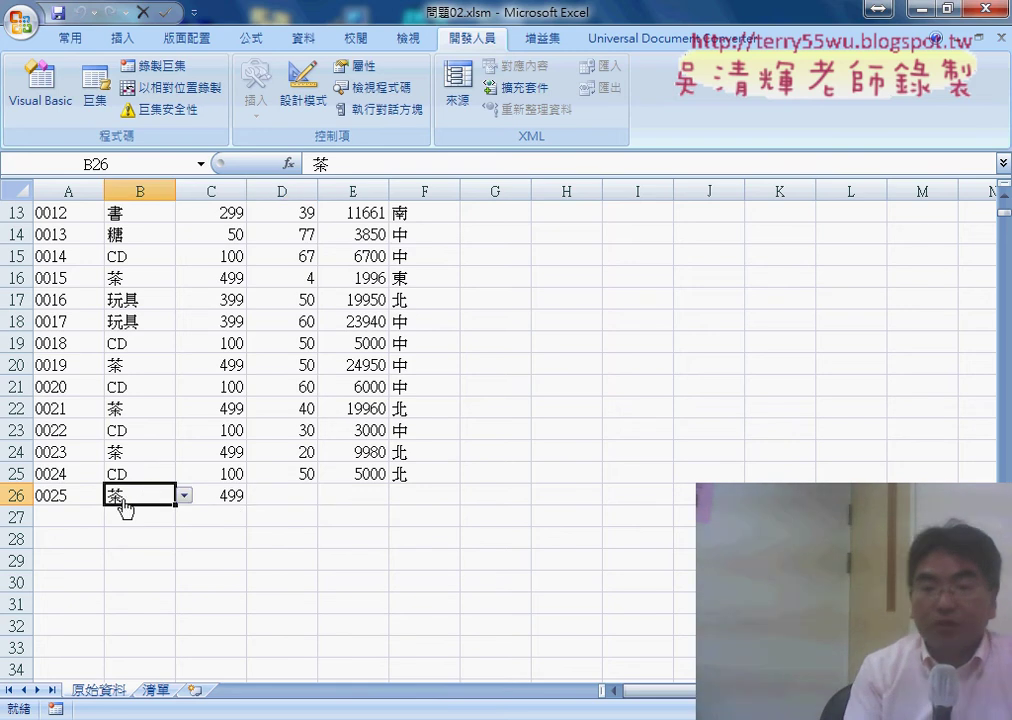
{"action": "left_click", "coordinate": [229, 499]}
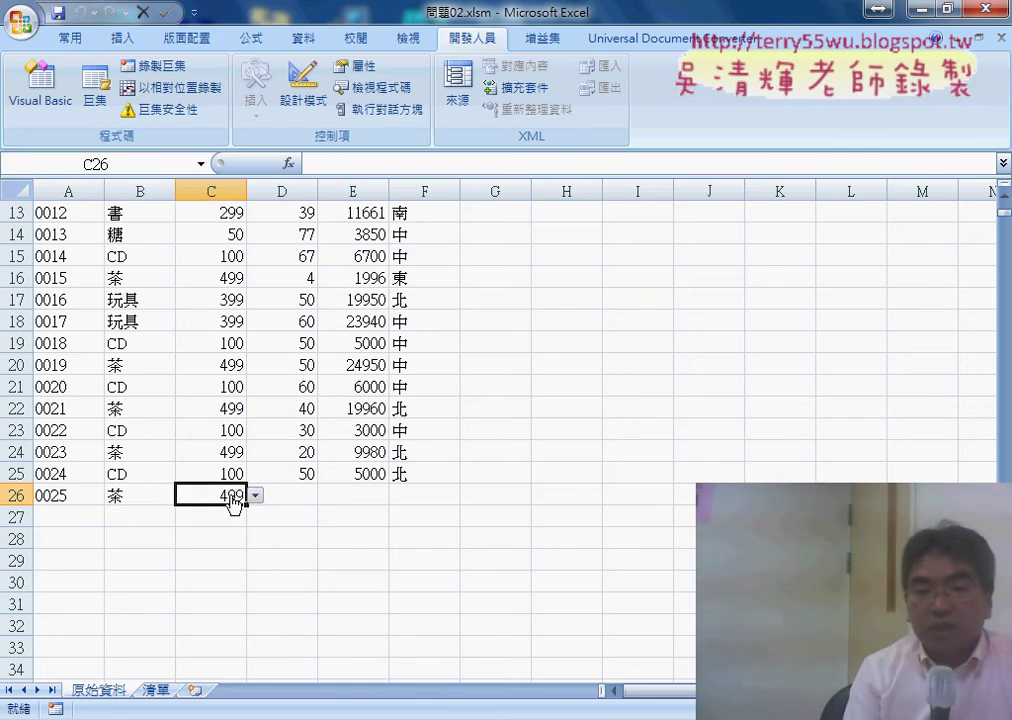
{"action": "left_click", "coordinate": [70, 496]}
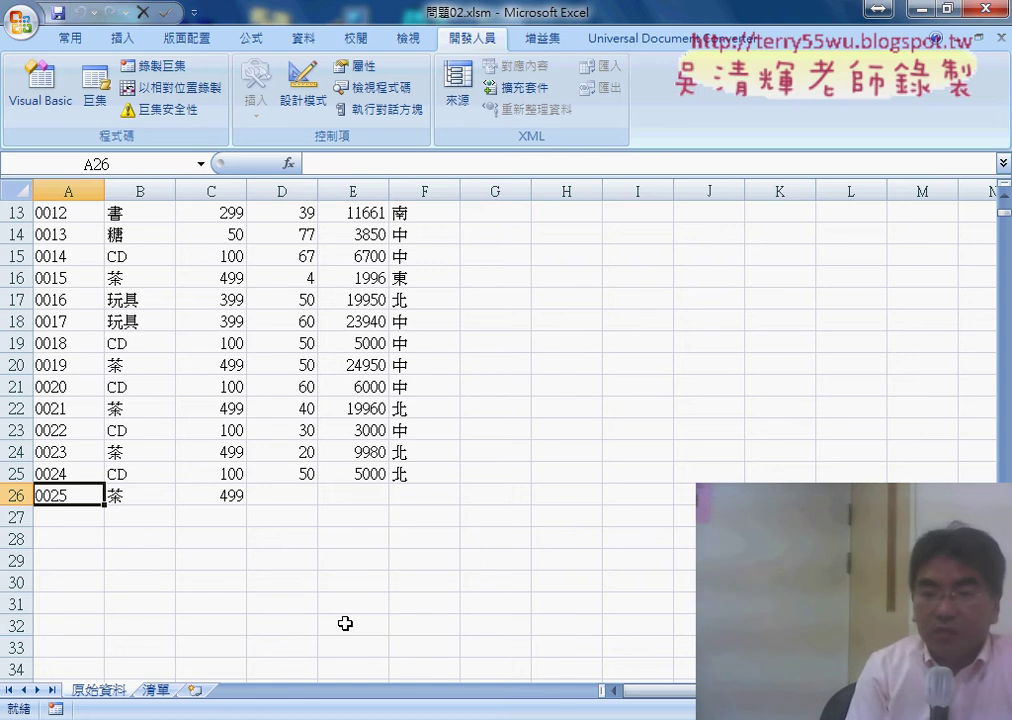
{"action": "left_click", "coordinate": [463, 661]}
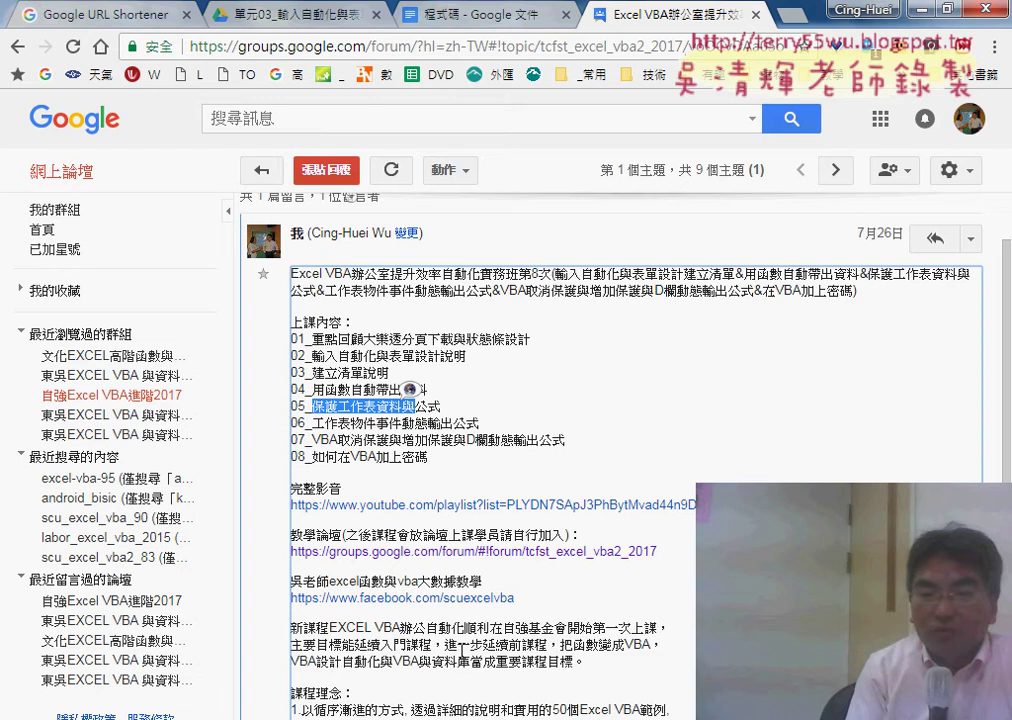
{"action": "left_click", "coordinate": [315, 347]}
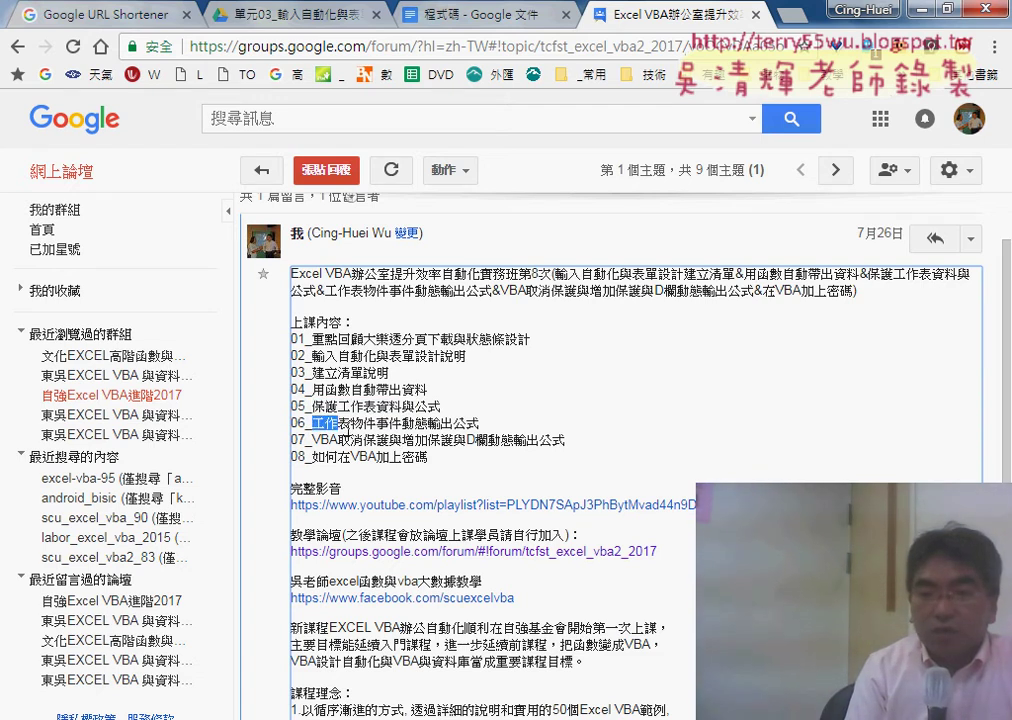
{"action": "left_click_drag", "start_coordinate": [338, 424], "coordinate": [373, 424]}
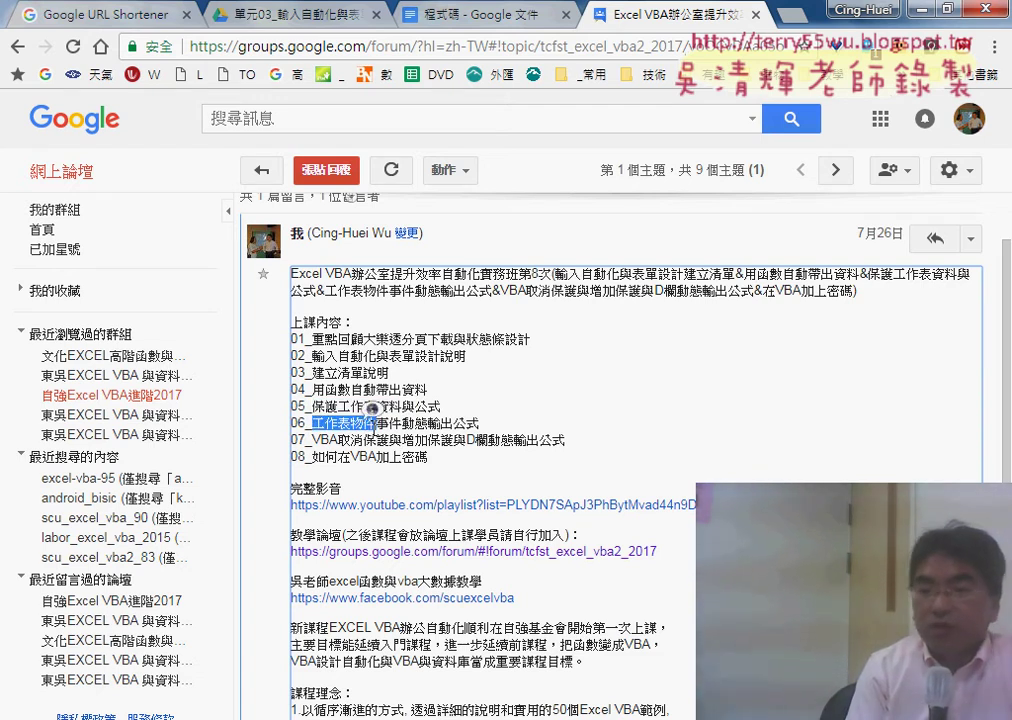
{"action": "key", "text": "alt+Tab"}
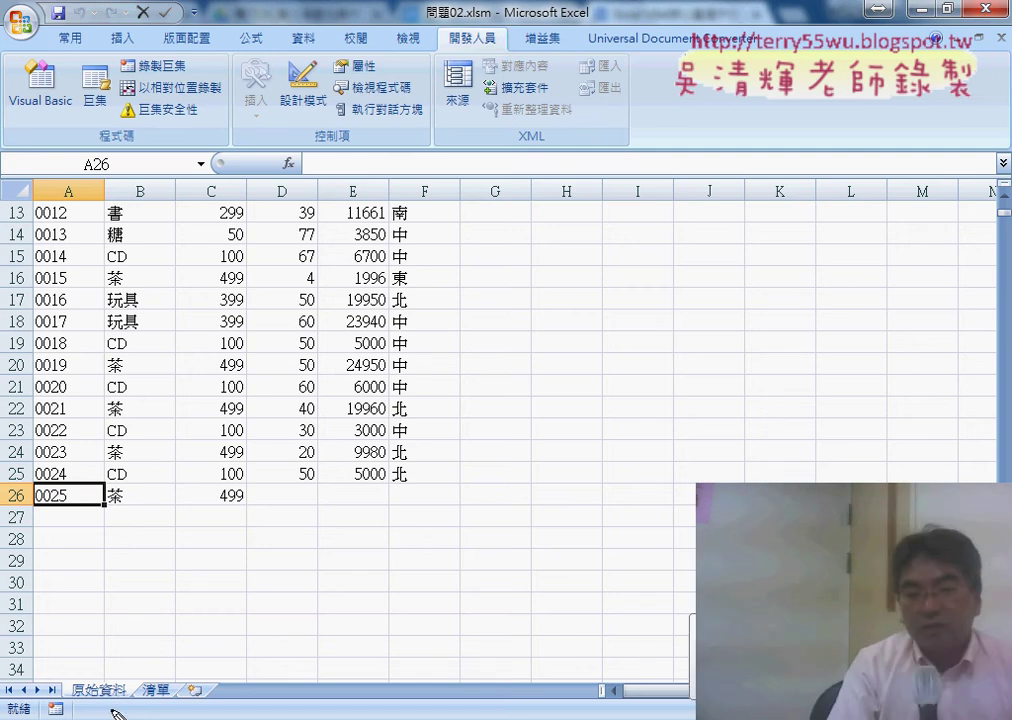
{"action": "mouse_move", "coordinate": [127, 704]}
{"action": "left_mouse_down"}
{"action": "mouse_move", "coordinate": [90, 709]}
{"action": "mouse_move", "coordinate": [128, 678]}
{"action": "left_mouse_up"}
{"action": "left_click_drag", "start_coordinate": [167, 597], "coordinate": [118, 672]}
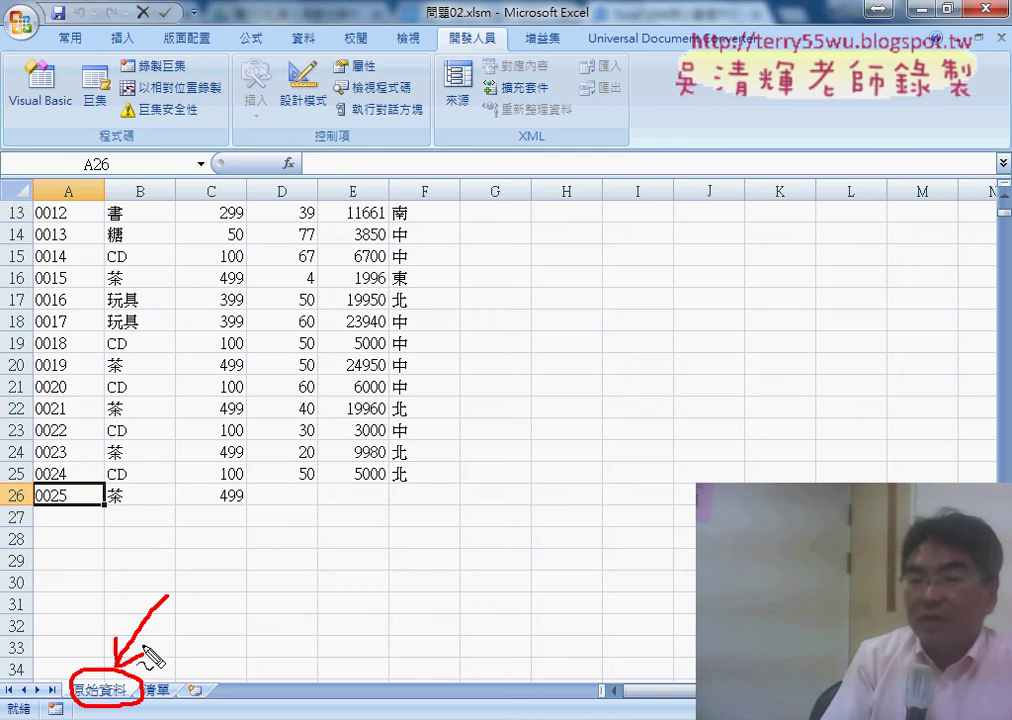
{"action": "mouse_move", "coordinate": [148, 517]}
{"action": "left_mouse_down"}
{"action": "mouse_move", "coordinate": [116, 519]}
{"action": "mouse_move", "coordinate": [152, 520]}
{"action": "left_mouse_up"}
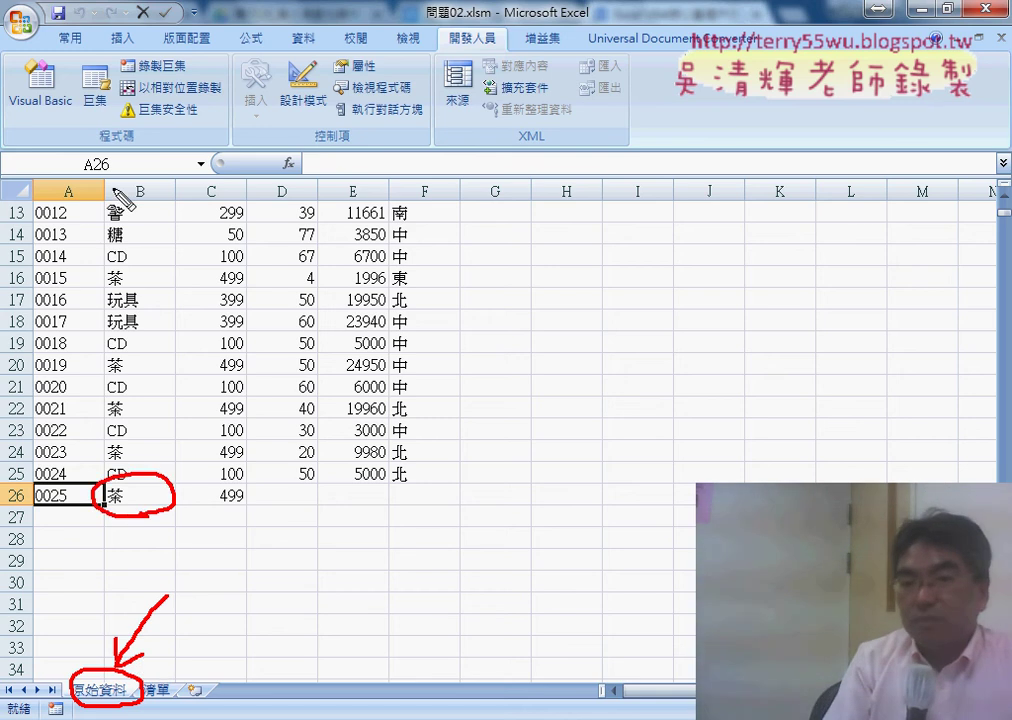
{"action": "left_click_drag", "start_coordinate": [122, 176], "coordinate": [147, 205]}
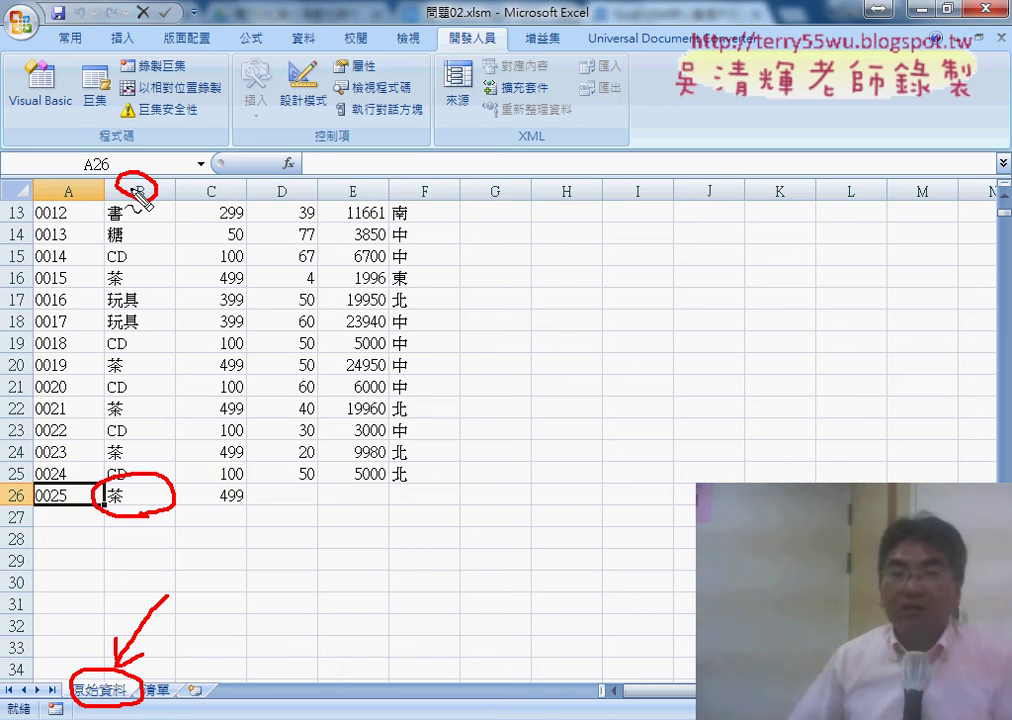
{"action": "key", "text": "Escape"}
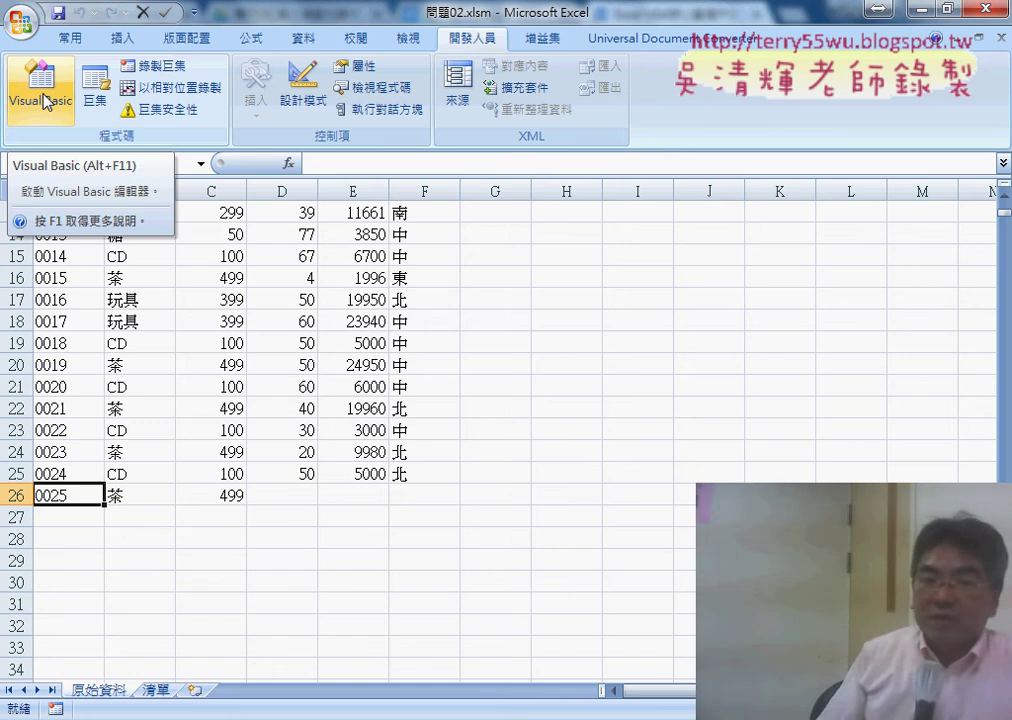
Open the Visual Basic editor and expand VBAProject (問題02.xlsm), bringing up its password prompt
{"action": "left_click", "coordinate": [43, 95]}
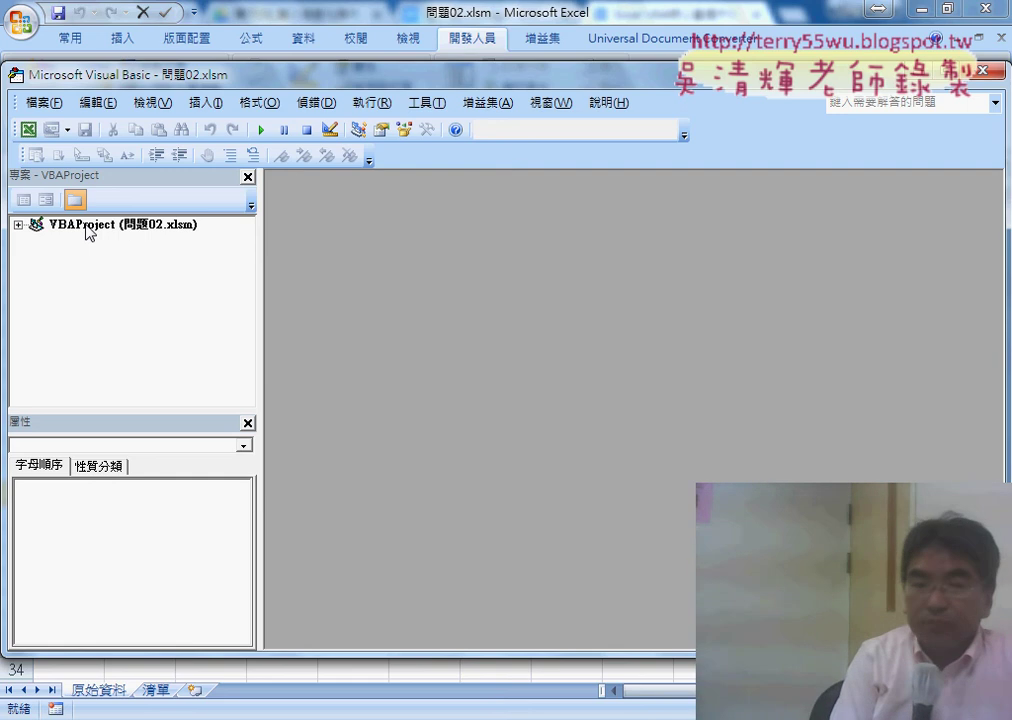
{"action": "left_click", "coordinate": [82, 226]}
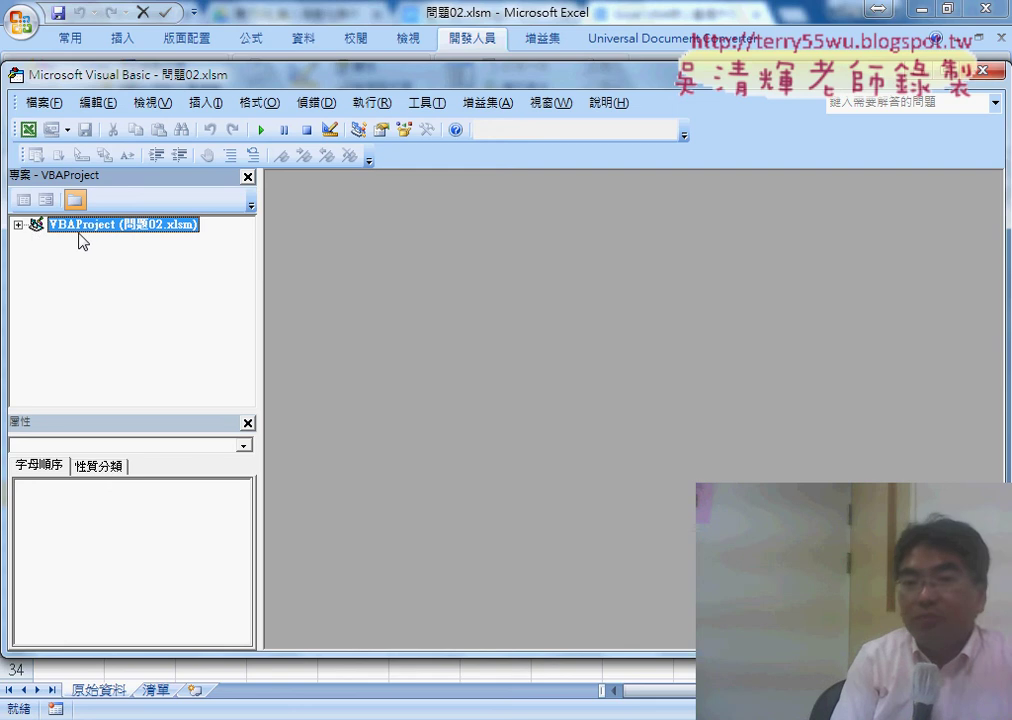
{"action": "left_click_drag", "start_coordinate": [184, 77], "coordinate": [233, 58]}
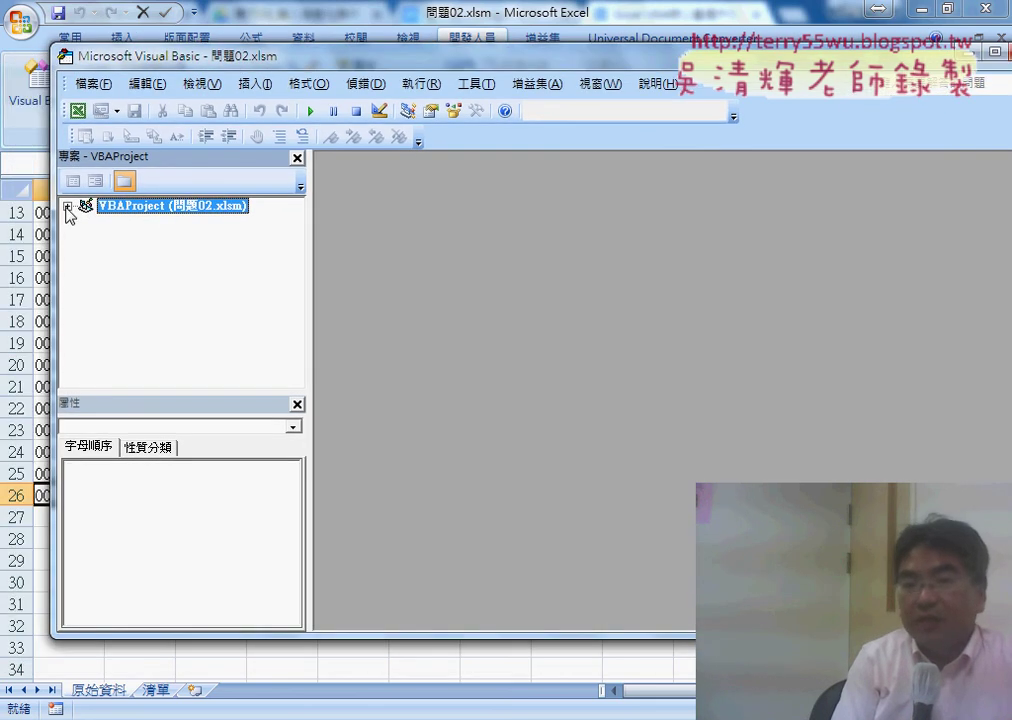
{"action": "left_click", "coordinate": [67, 207]}
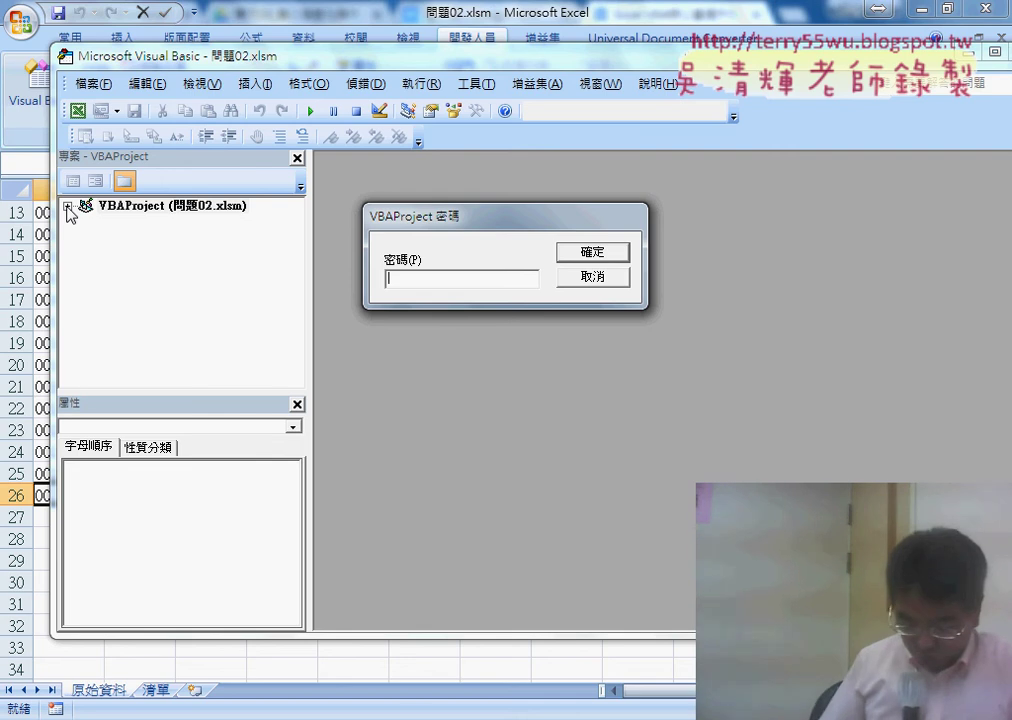
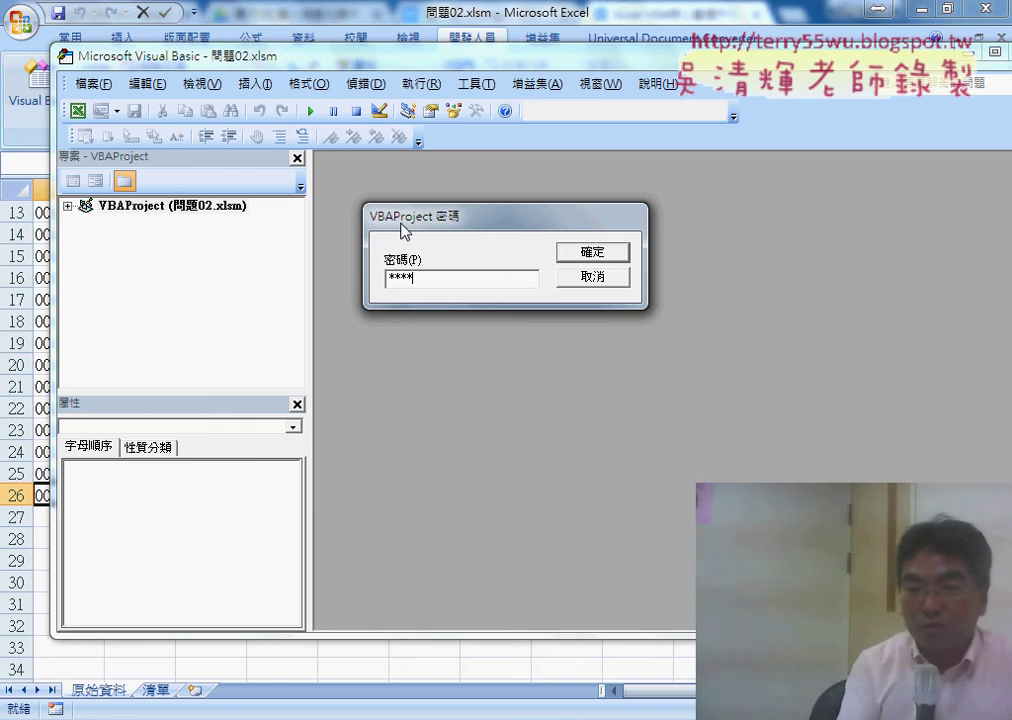
Unlock the project and inspect the 保護 tab of VBAProject 屬性
{"action": "left_click", "coordinate": [584, 255]}
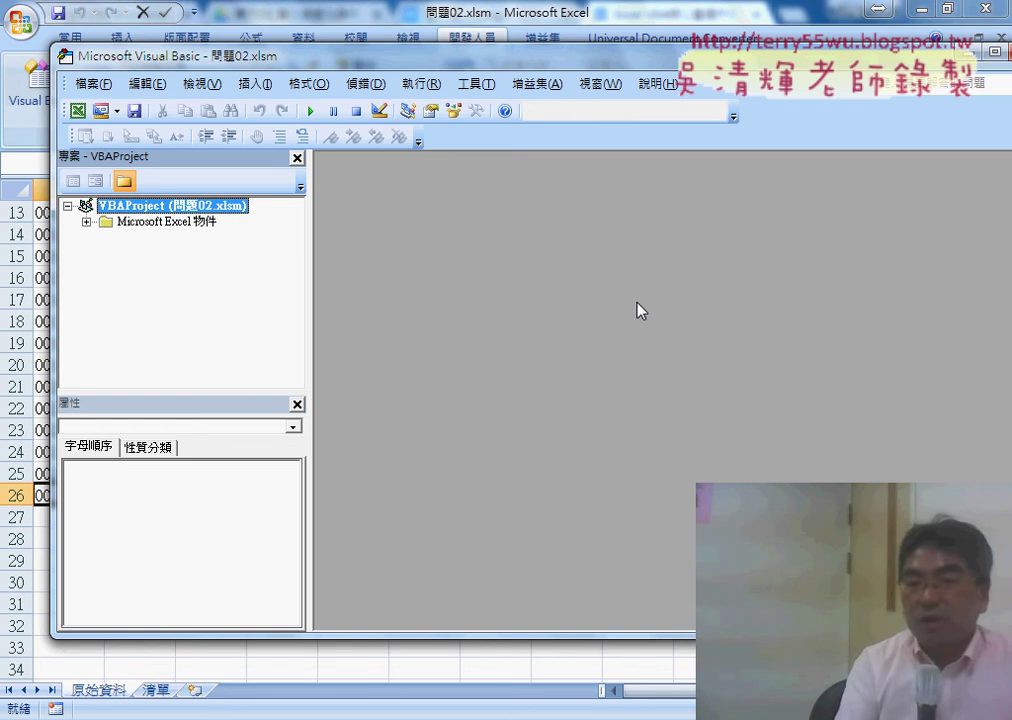
{"action": "right_click", "coordinate": [168, 208]}
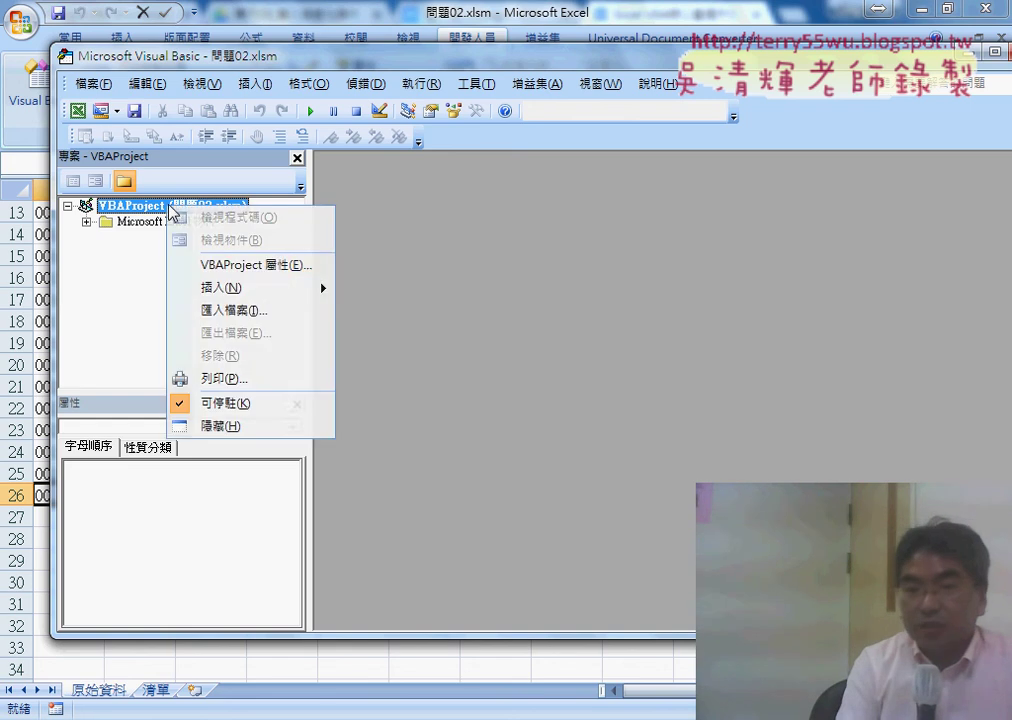
{"action": "left_click", "coordinate": [240, 266]}
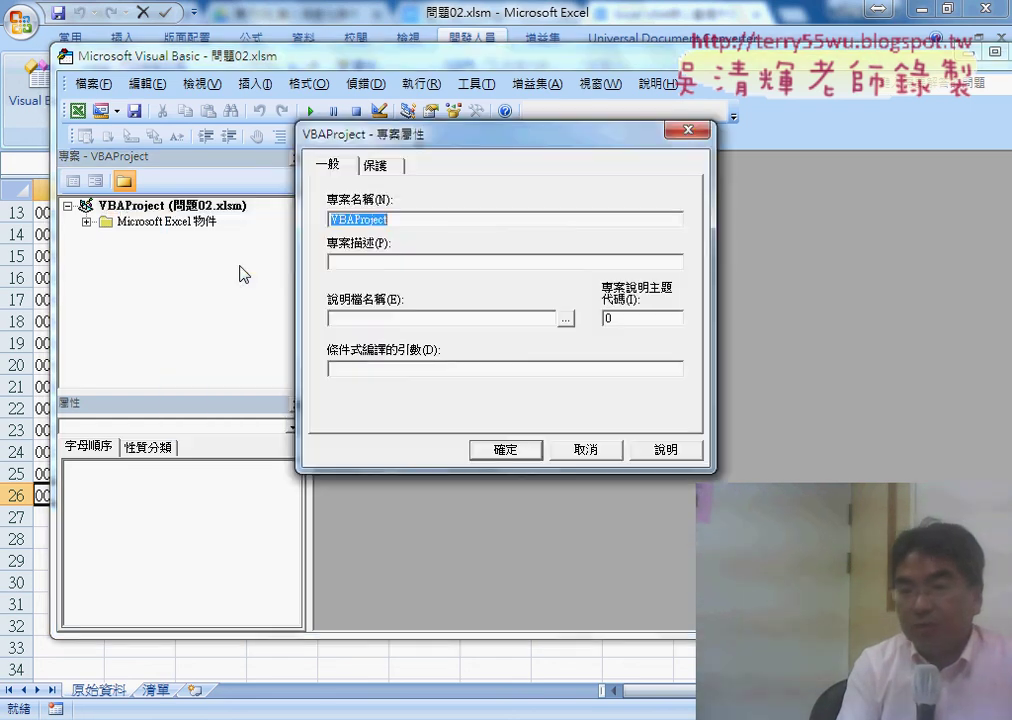
{"action": "left_click", "coordinate": [376, 165]}
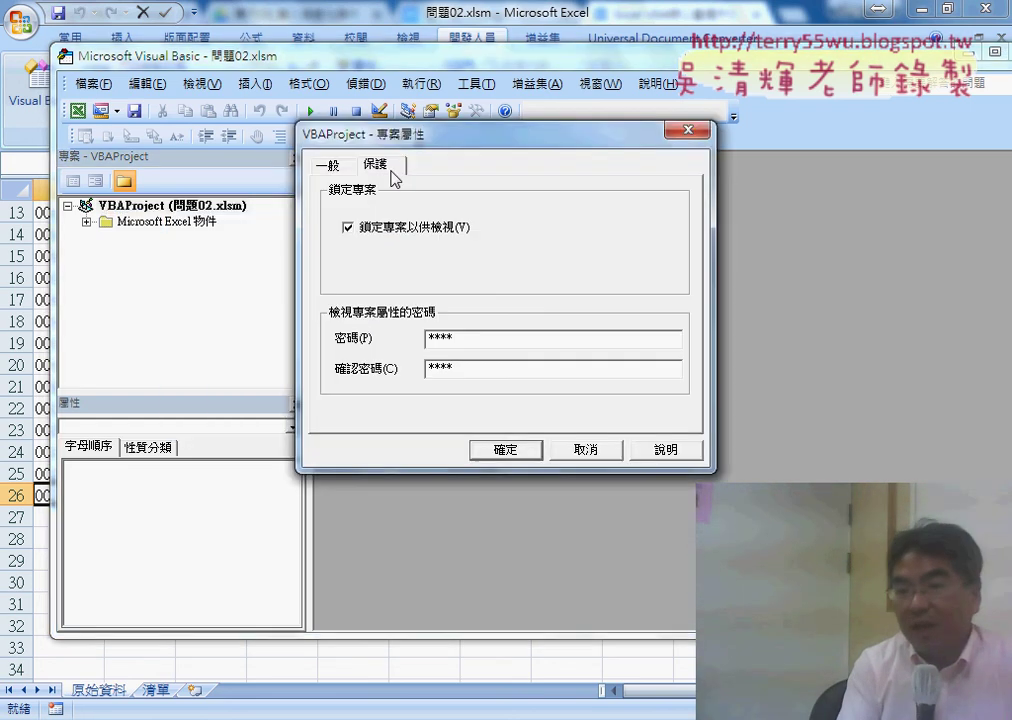
{"action": "double_click", "coordinate": [435, 337]}
{"action": "double_click", "coordinate": [424, 366]}
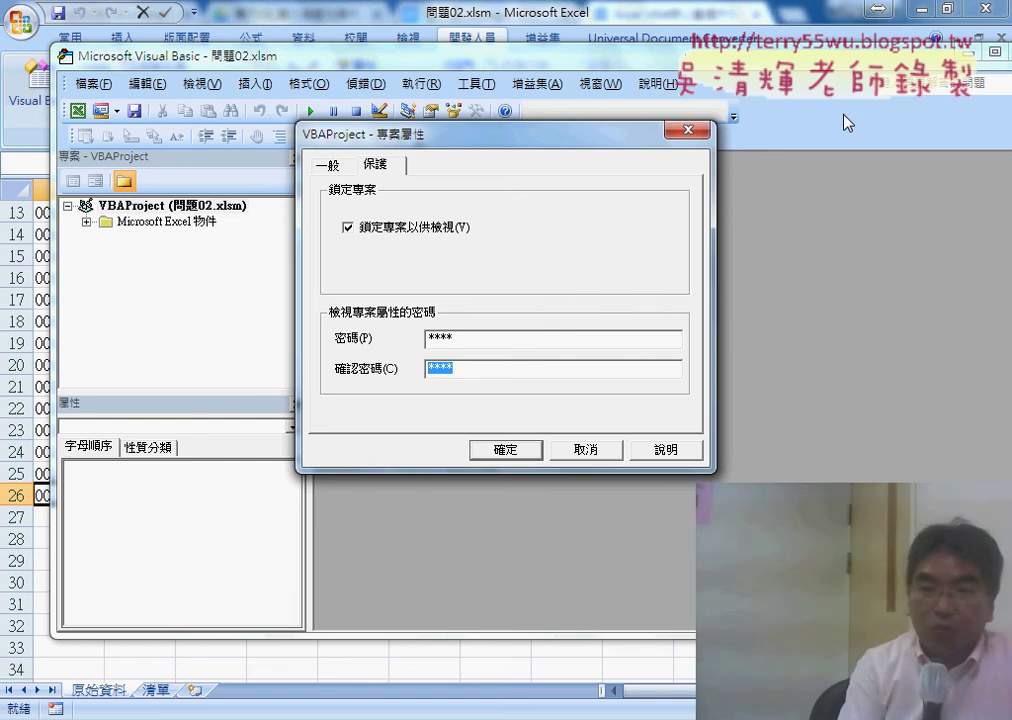
Close the properties unchanged and expand Microsoft Excel 物件 to list the sheets
{"action": "left_click", "coordinate": [689, 131]}
{"action": "left_click", "coordinate": [86, 222]}
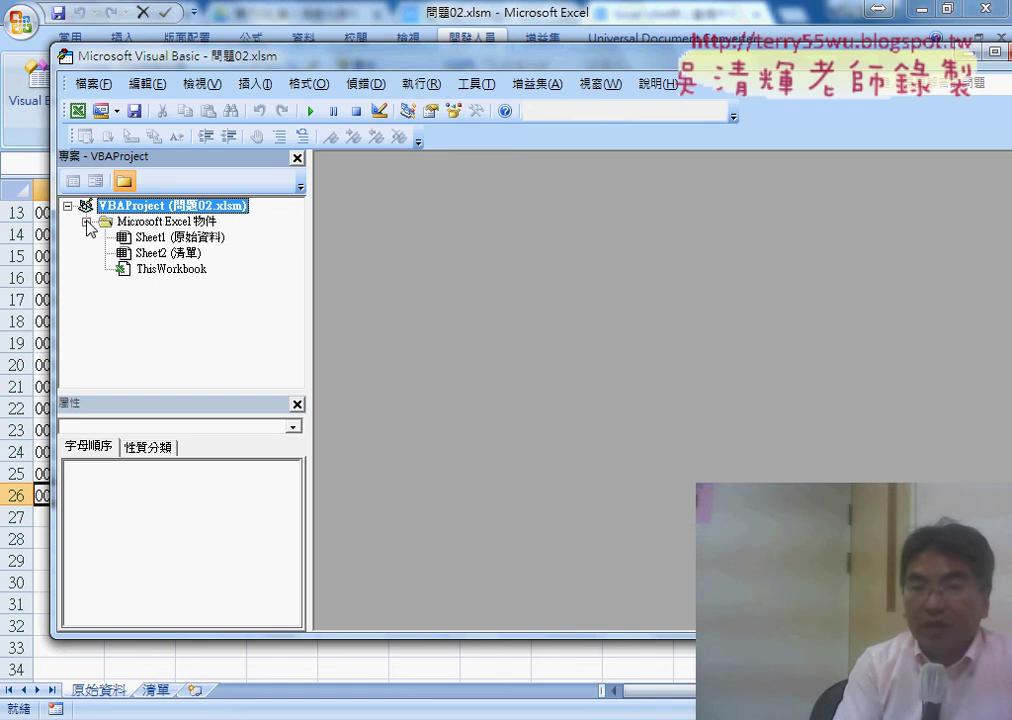
{"action": "left_click_drag", "start_coordinate": [310, 62], "coordinate": [480, 58]}
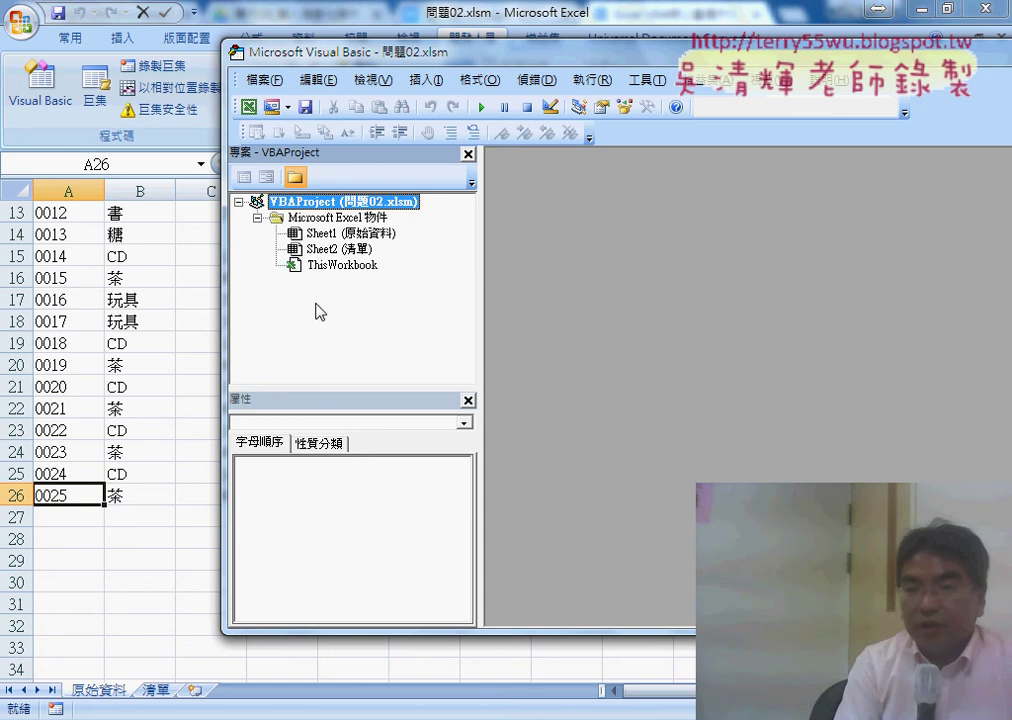
Select Sheet1 (原始資料) and mark the project, 問題02.xlsm and sheet names with pen annotations
{"action": "left_click", "coordinate": [350, 234]}
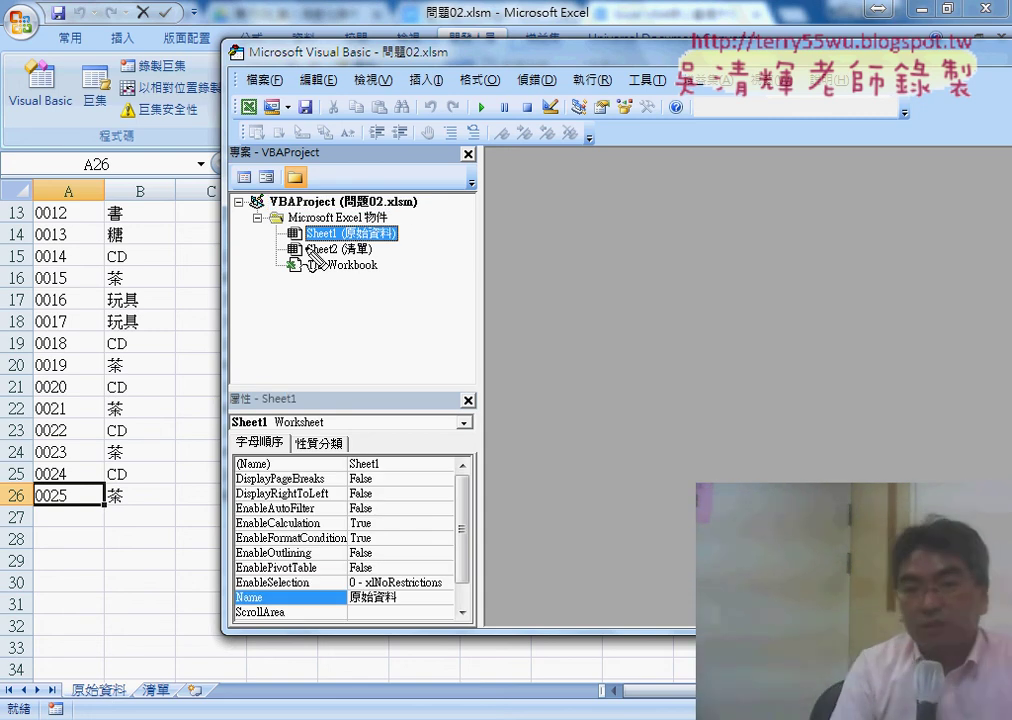
{"action": "left_click_drag", "start_coordinate": [270, 208], "coordinate": [415, 209]}
{"action": "mouse_move", "coordinate": [487, 21]}
{"action": "left_mouse_down"}
{"action": "mouse_move", "coordinate": [430, 21]}
{"action": "mouse_move", "coordinate": [398, 170]}
{"action": "mouse_move", "coordinate": [411, 168]}
{"action": "left_mouse_up"}
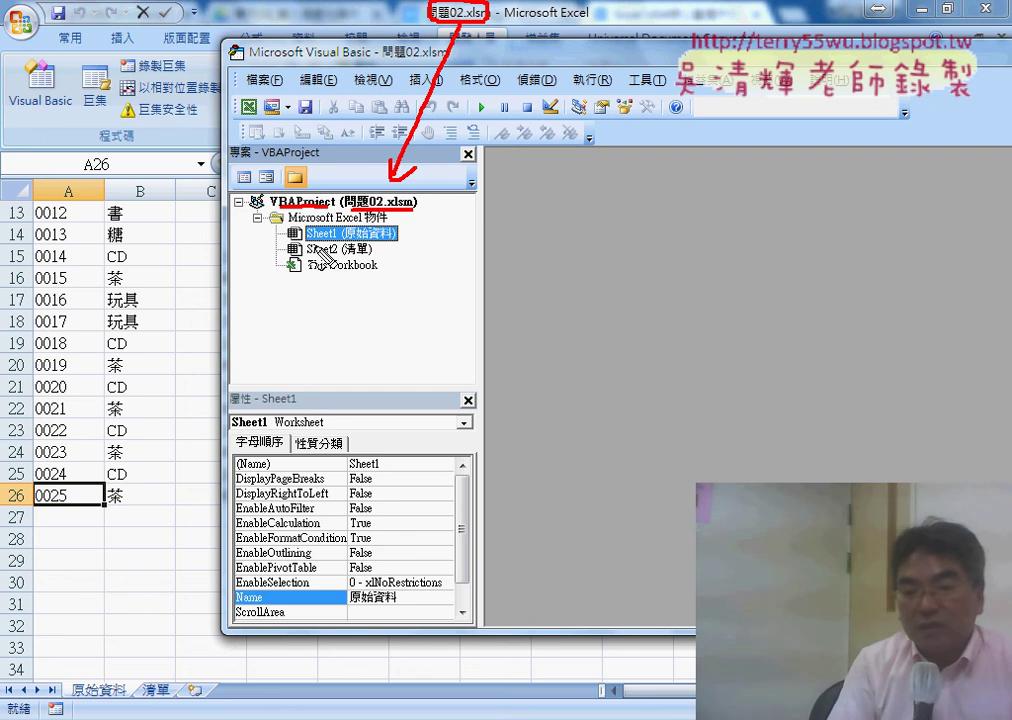
{"action": "mouse_move", "coordinate": [116, 680]}
{"action": "left_mouse_down"}
{"action": "mouse_move", "coordinate": [84, 700]}
{"action": "mouse_move", "coordinate": [174, 700]}
{"action": "left_mouse_up"}
{"action": "mouse_move", "coordinate": [308, 240]}
{"action": "left_mouse_down"}
{"action": "mouse_move", "coordinate": [396, 240]}
{"action": "mouse_move", "coordinate": [318, 257]}
{"action": "left_mouse_up"}
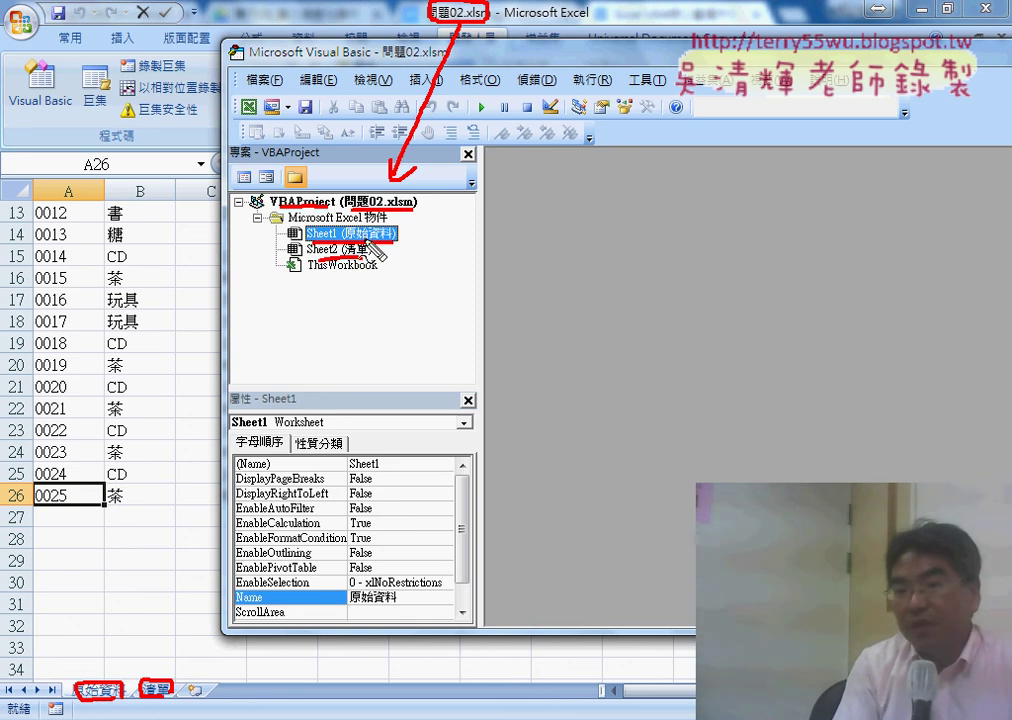
{"action": "left_click_drag", "start_coordinate": [352, 237], "coordinate": [395, 236]}
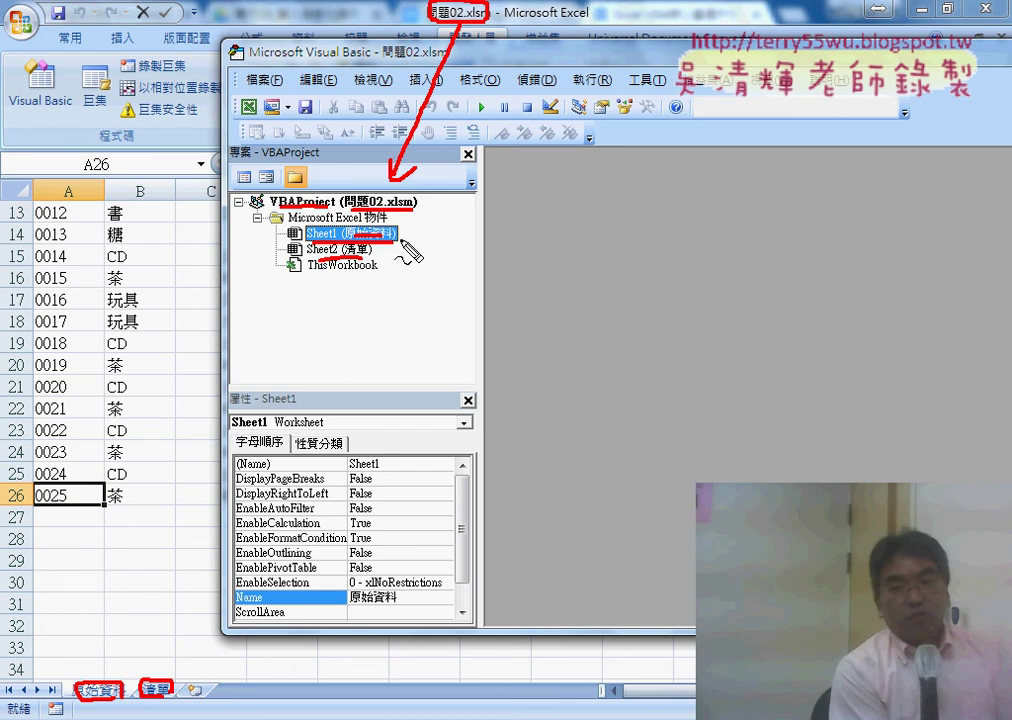
{"action": "key", "text": "Escape"}
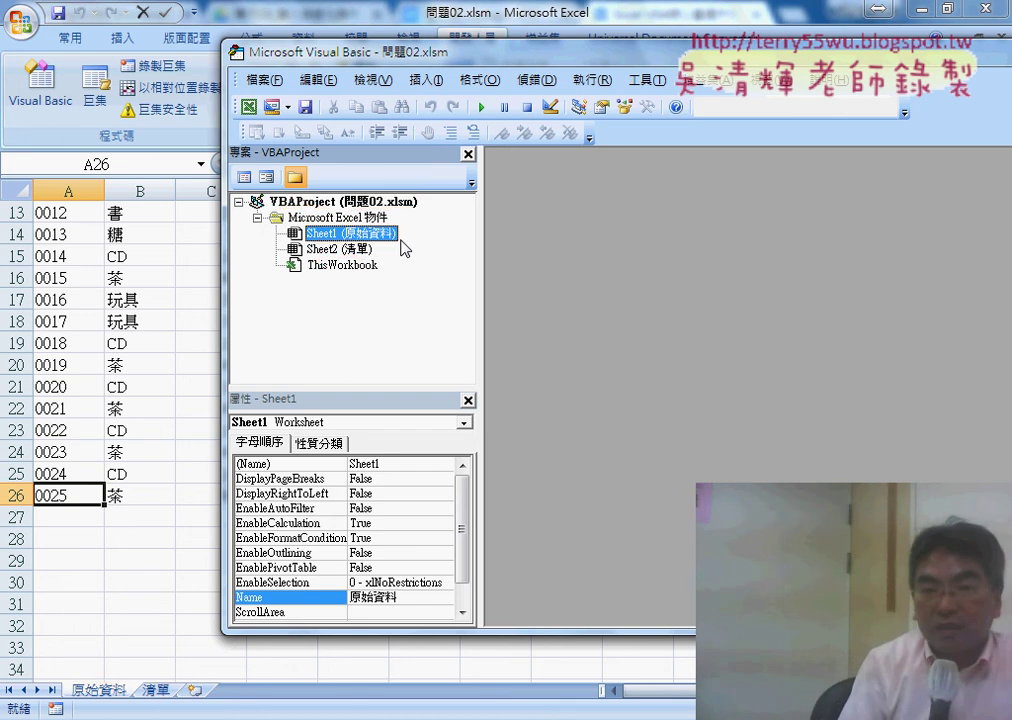
Open Sheet1's code module showing the Worksheet_Change macro with Worksheet as object
{"action": "double_click", "coordinate": [347, 236]}
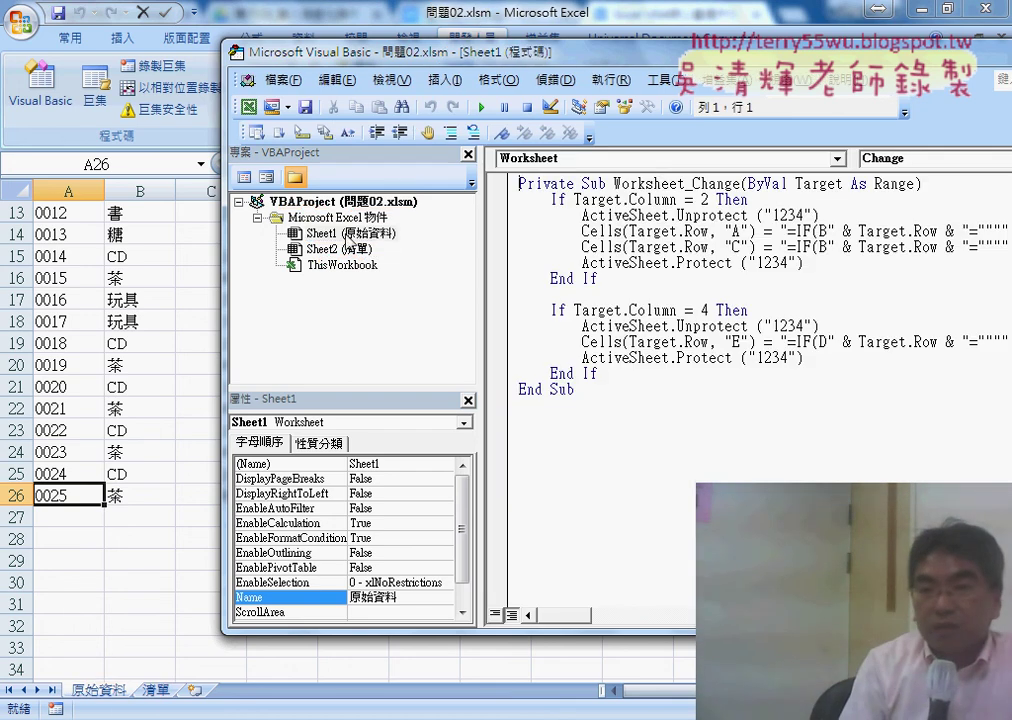
{"action": "left_click_drag", "start_coordinate": [613, 185], "coordinate": [686, 188]}
{"action": "left_click", "coordinate": [627, 163]}
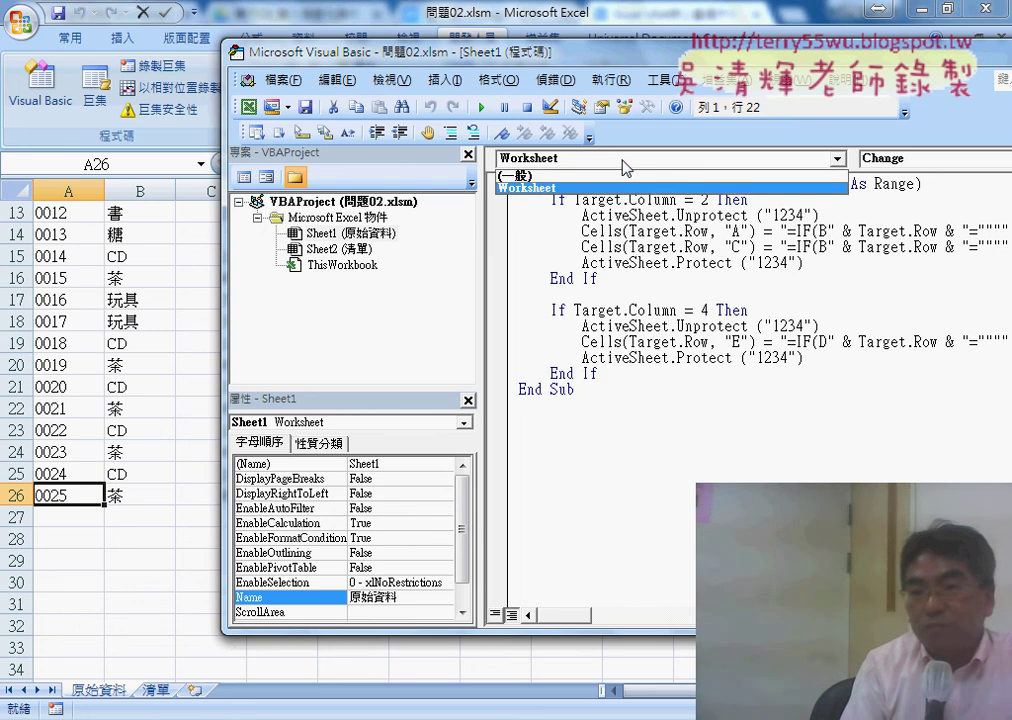
{"action": "left_click", "coordinate": [650, 165]}
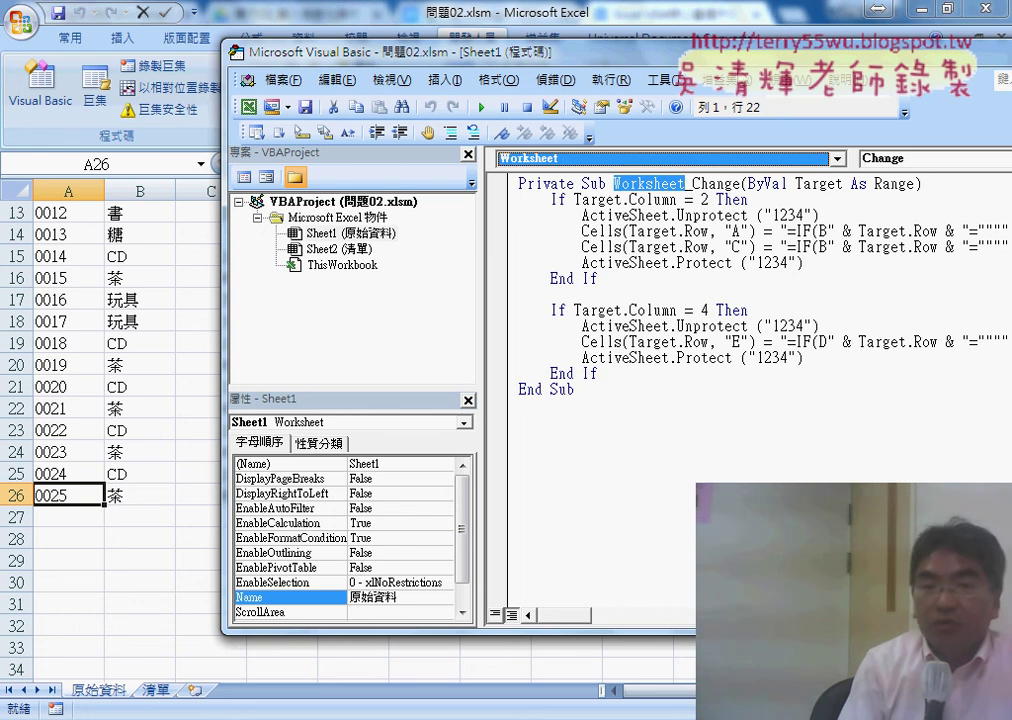
{"action": "left_click_drag", "start_coordinate": [557, 52], "coordinate": [535, 64]}
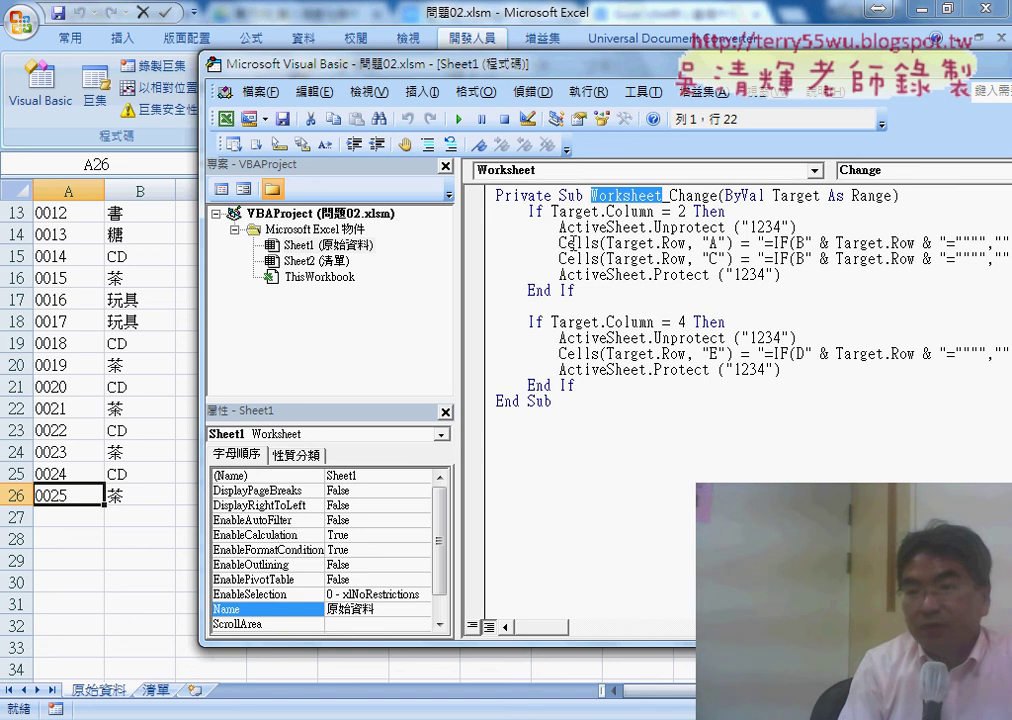
Highlight the If Target.Column = 2 condition and the Range declaration in the macro
{"action": "double_click", "coordinate": [535, 212]}
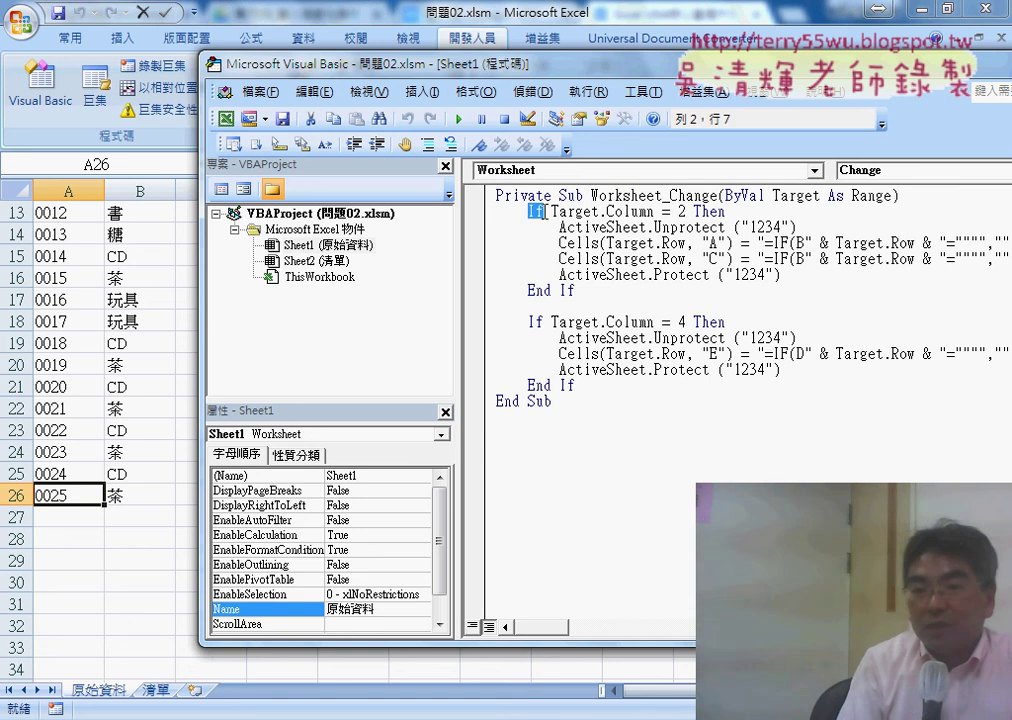
{"action": "double_click", "coordinate": [560, 212]}
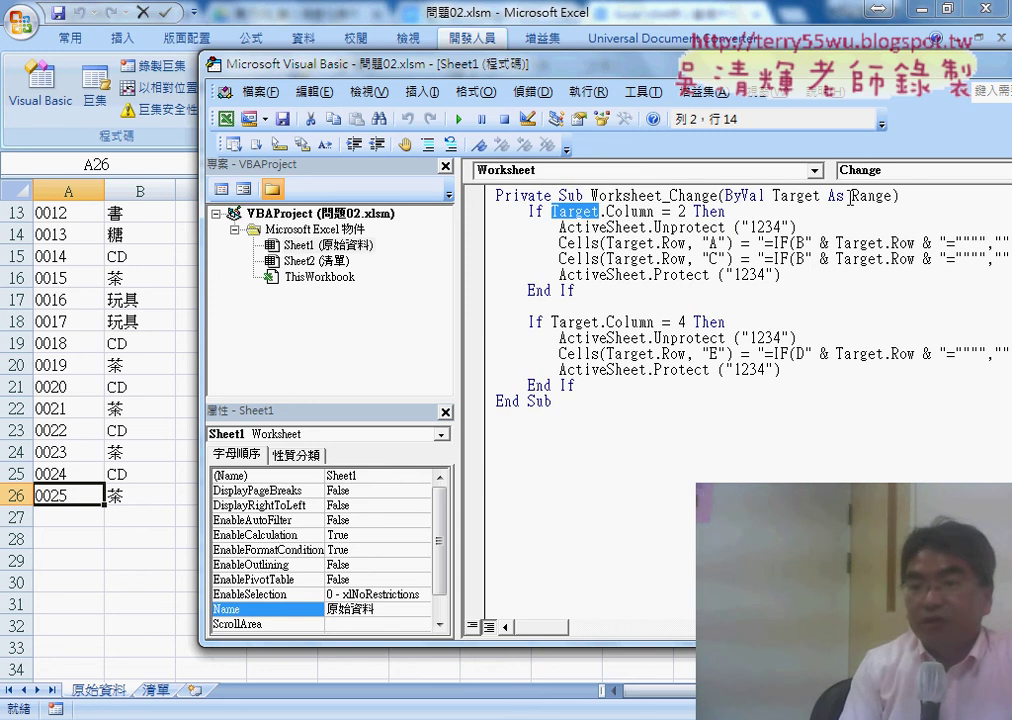
{"action": "left_click_drag", "start_coordinate": [851, 197], "coordinate": [891, 196]}
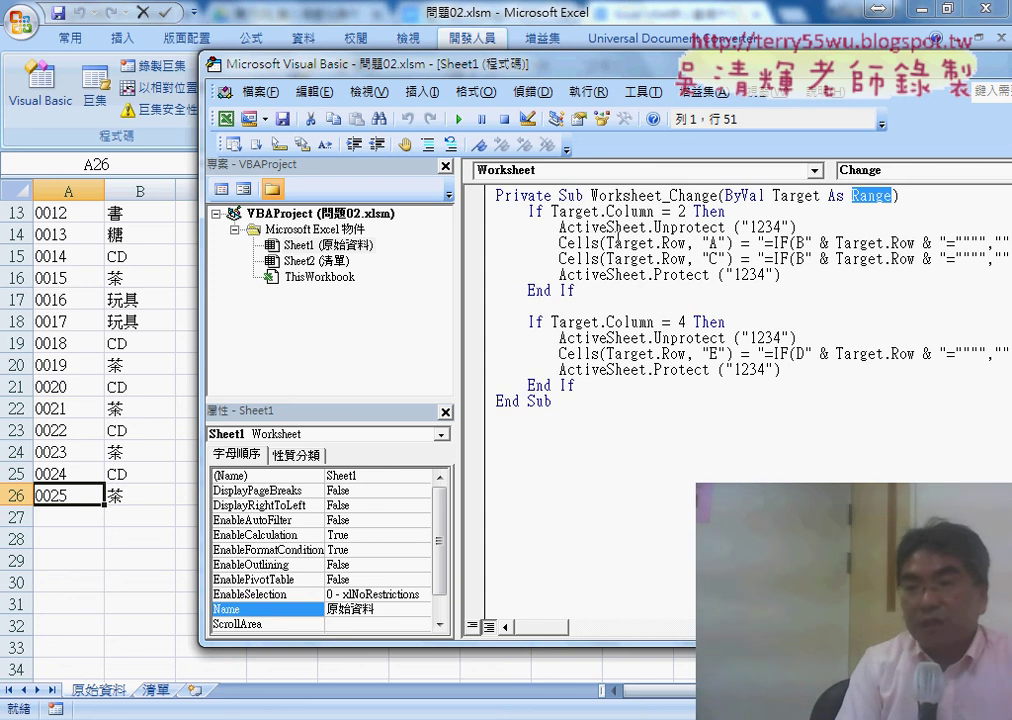
{"action": "left_click_drag", "start_coordinate": [601, 211], "coordinate": [650, 212]}
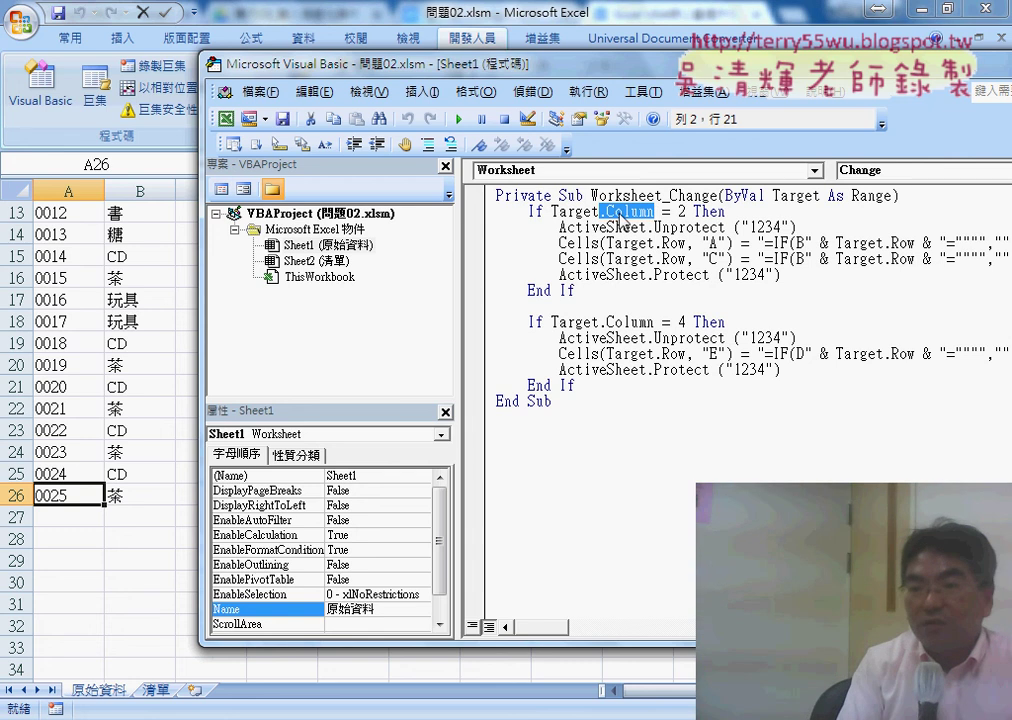
{"action": "left_click", "coordinate": [686, 212]}
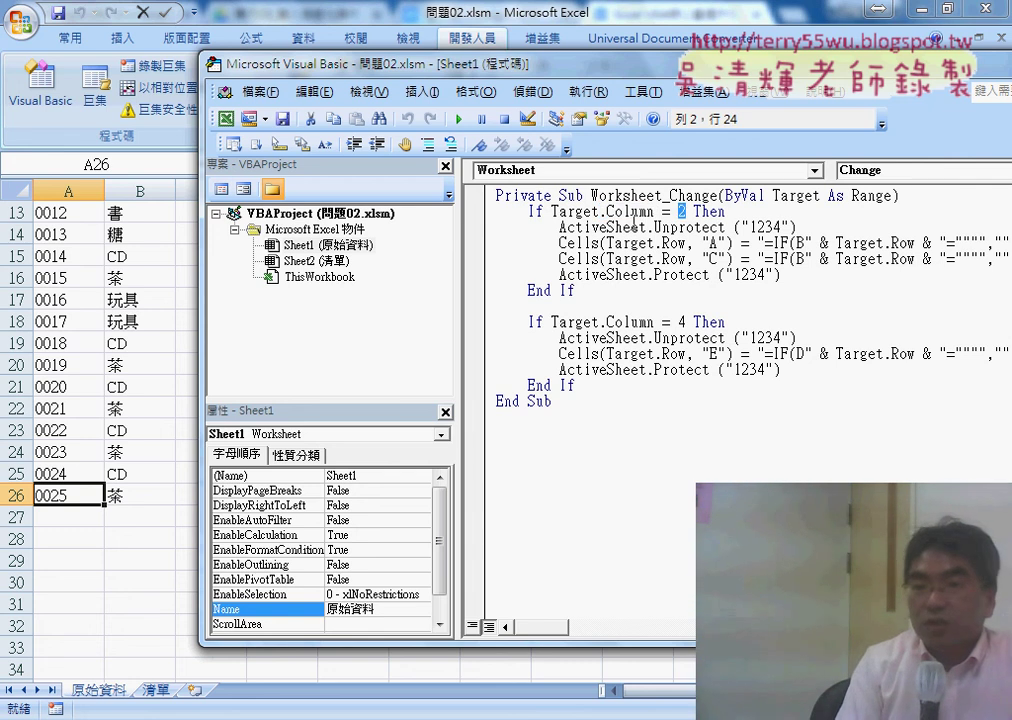
{"action": "left_click_drag", "start_coordinate": [554, 212], "coordinate": [686, 212]}
{"action": "left_click", "coordinate": [708, 212]}
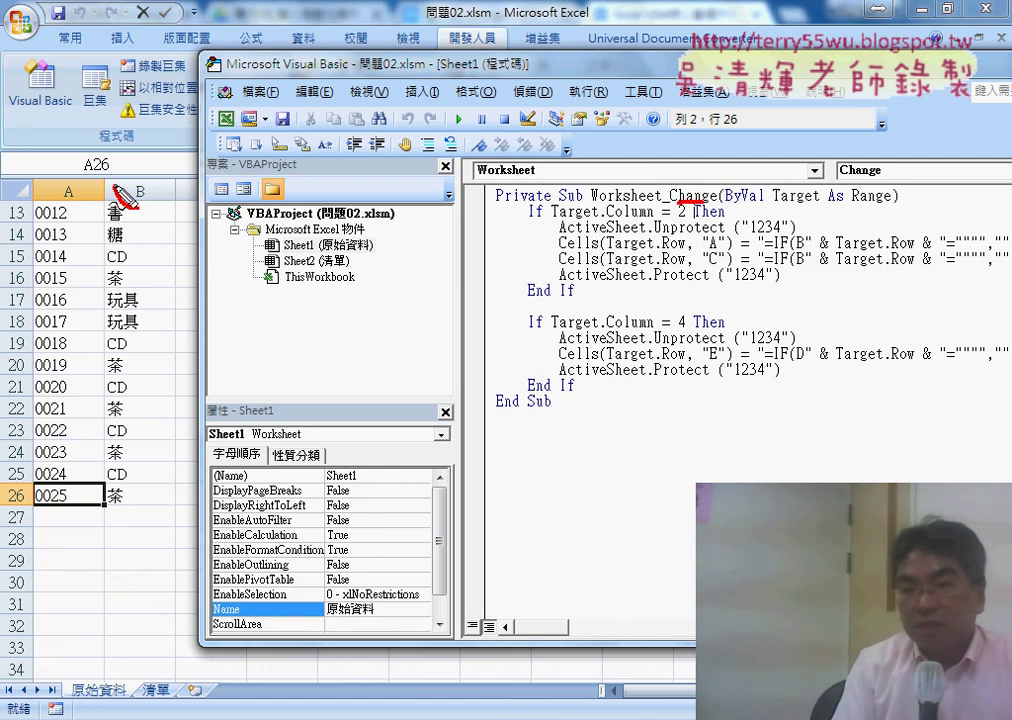
Annotate that column B corresponds to 2 in the code, then erase the drawings
{"action": "left_click_drag", "start_coordinate": [122, 194], "coordinate": [126, 198]}
{"action": "left_click_drag", "start_coordinate": [529, 219], "coordinate": [546, 219]}
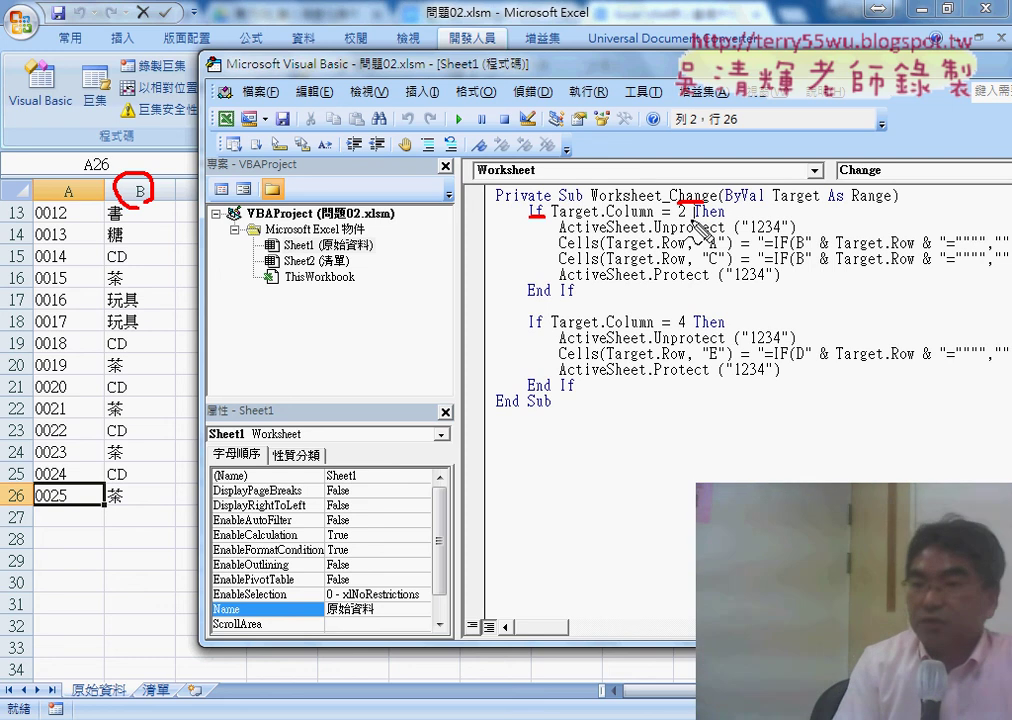
{"action": "left_click_drag", "start_coordinate": [677, 219], "coordinate": [690, 219]}
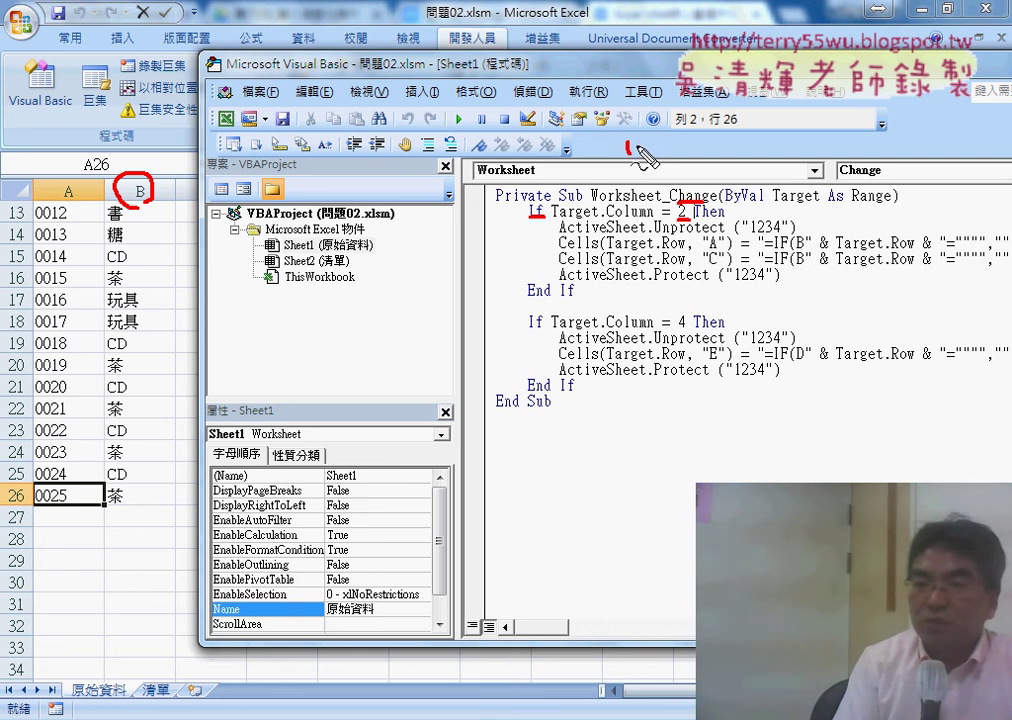
{"action": "mouse_move", "coordinate": [636, 144]}
{"action": "left_mouse_down"}
{"action": "mouse_move", "coordinate": [646, 170]}
{"action": "mouse_move", "coordinate": [665, 153]}
{"action": "left_mouse_up"}
{"action": "left_click_drag", "start_coordinate": [671, 144], "coordinate": [672, 153]}
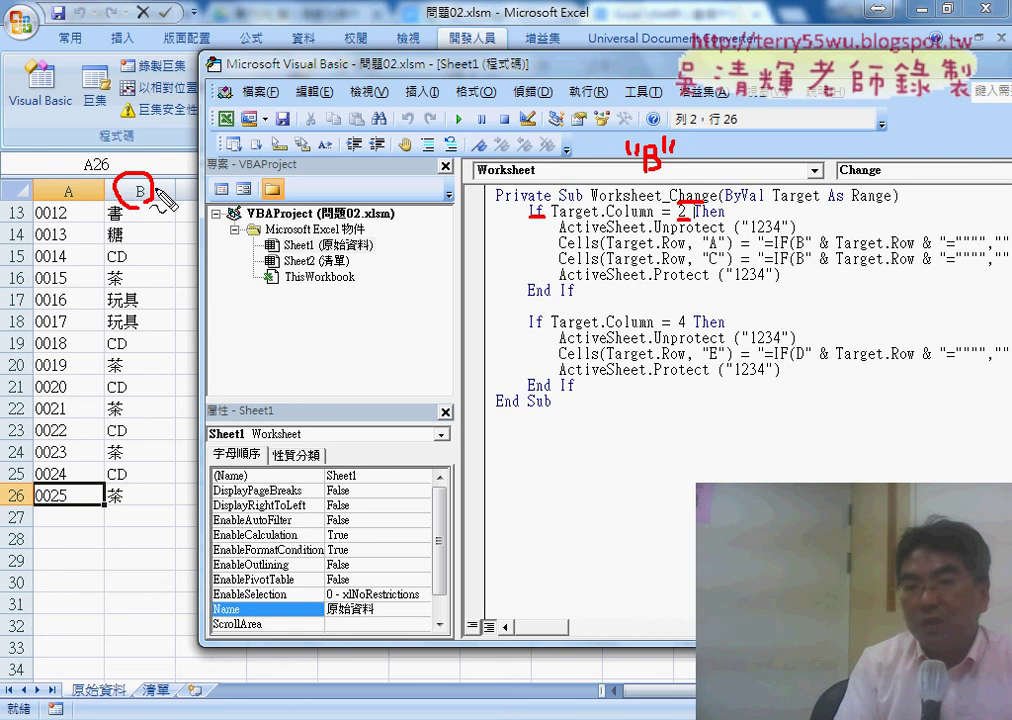
{"action": "left_click_drag", "start_coordinate": [153, 188], "coordinate": [300, 203]}
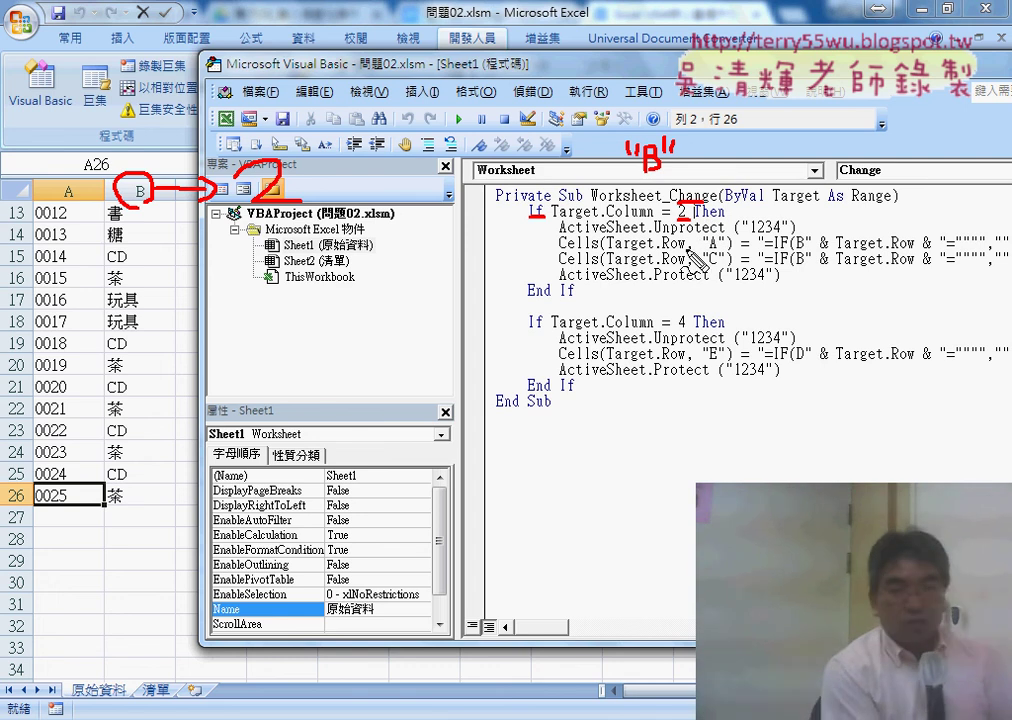
{"action": "key", "text": "Escape"}
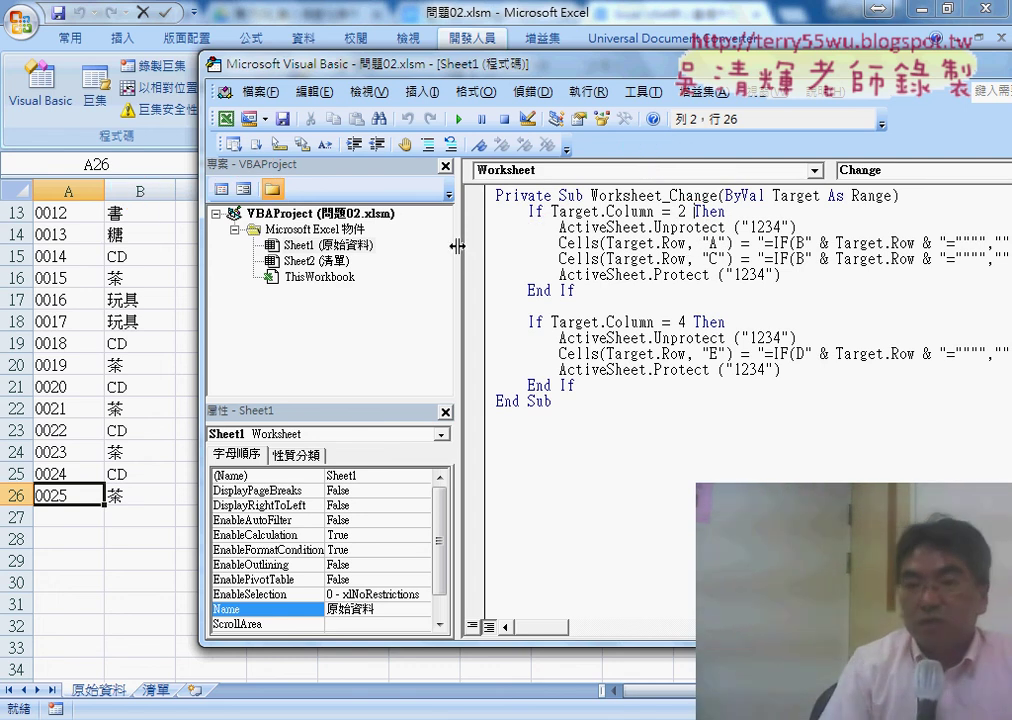
Widen the code pane and bring Excel's sheet protection features to the front
{"action": "left_click_drag", "start_coordinate": [457, 254], "coordinate": [346, 254]}
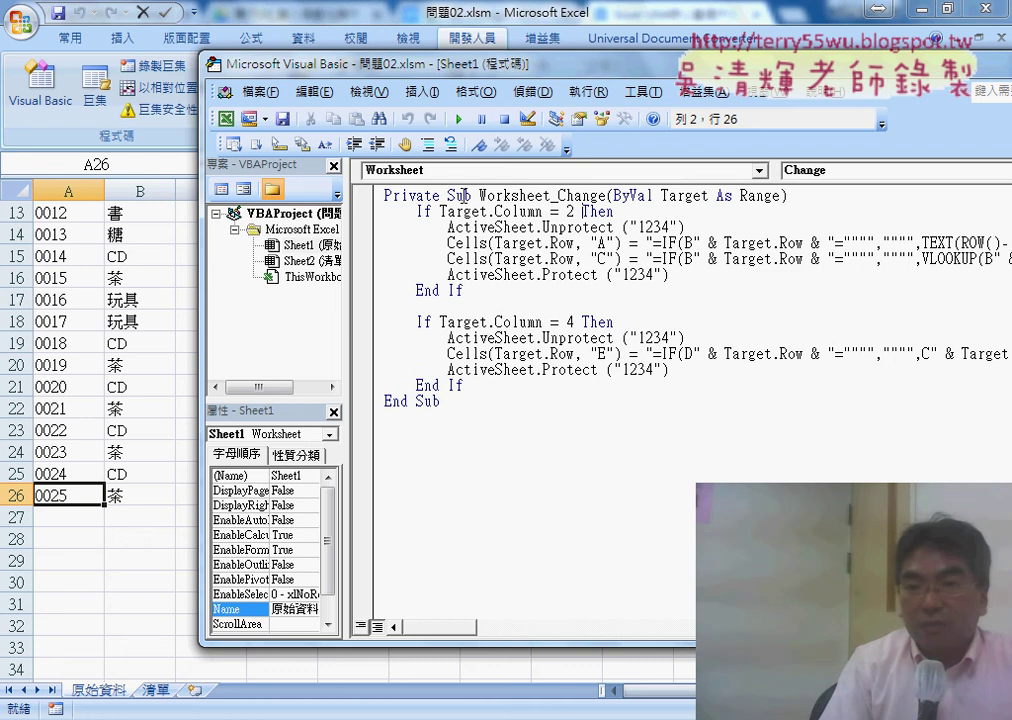
{"action": "left_click", "coordinate": [405, 8]}
{"action": "left_click", "coordinate": [357, 40]}
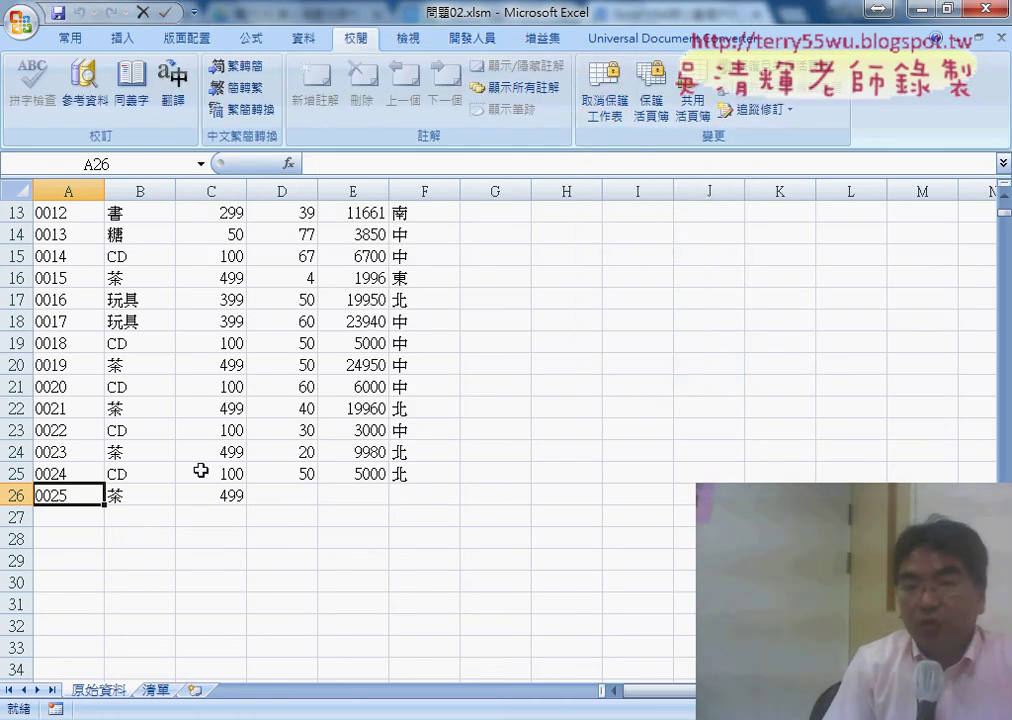
{"action": "left_click", "coordinate": [47, 473]}
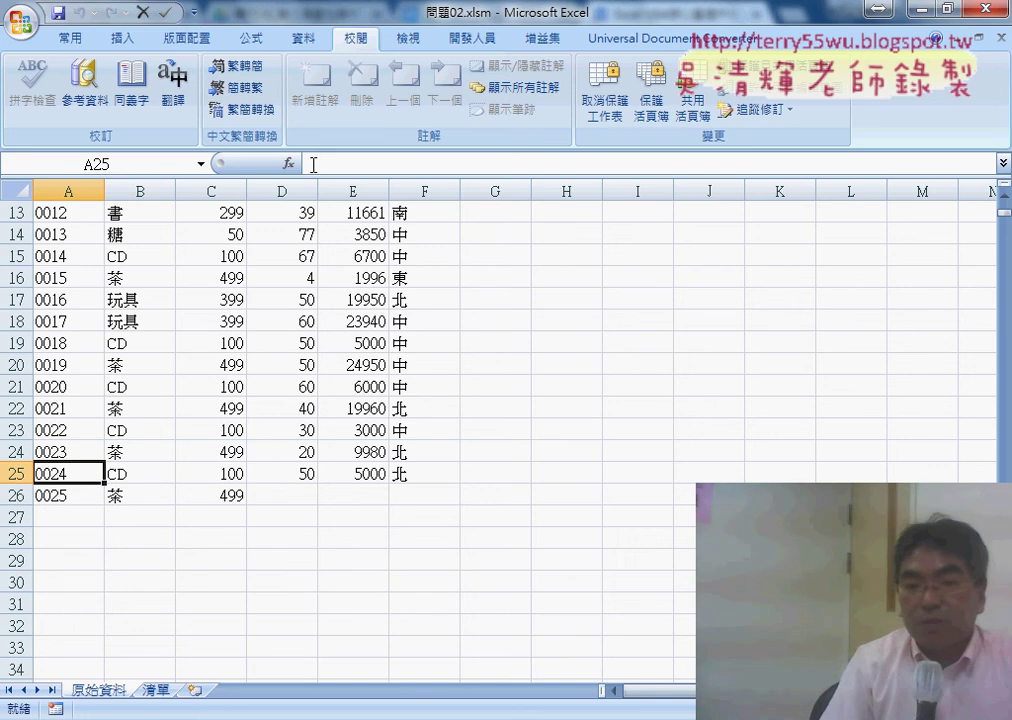
{"action": "left_click", "coordinate": [63, 492]}
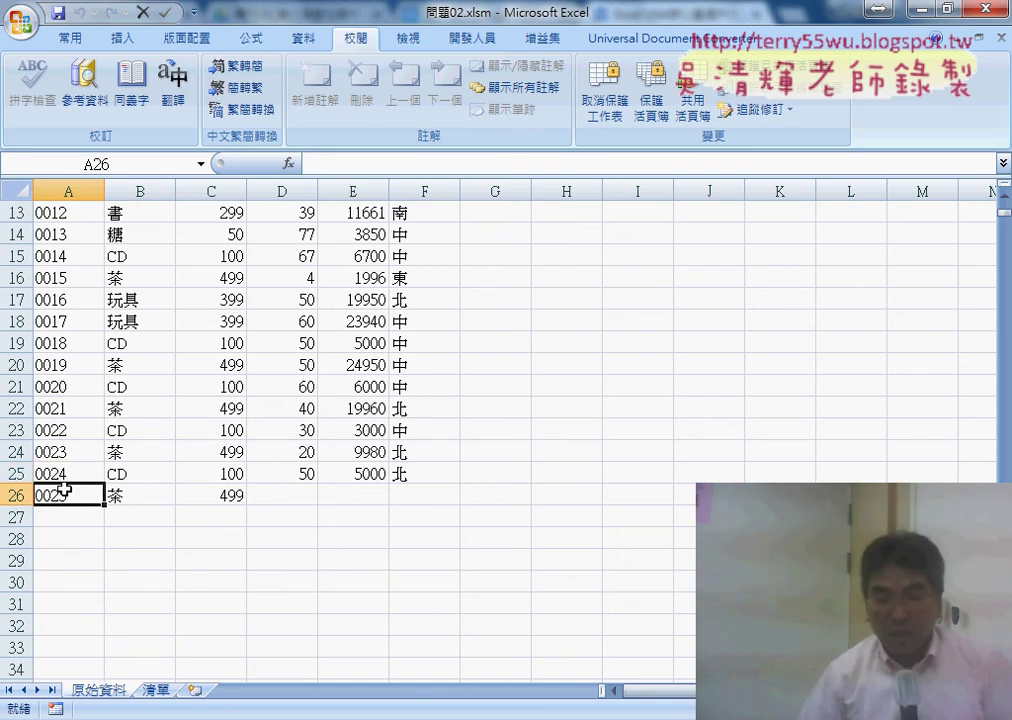
{"action": "double_click", "coordinate": [65, 494]}
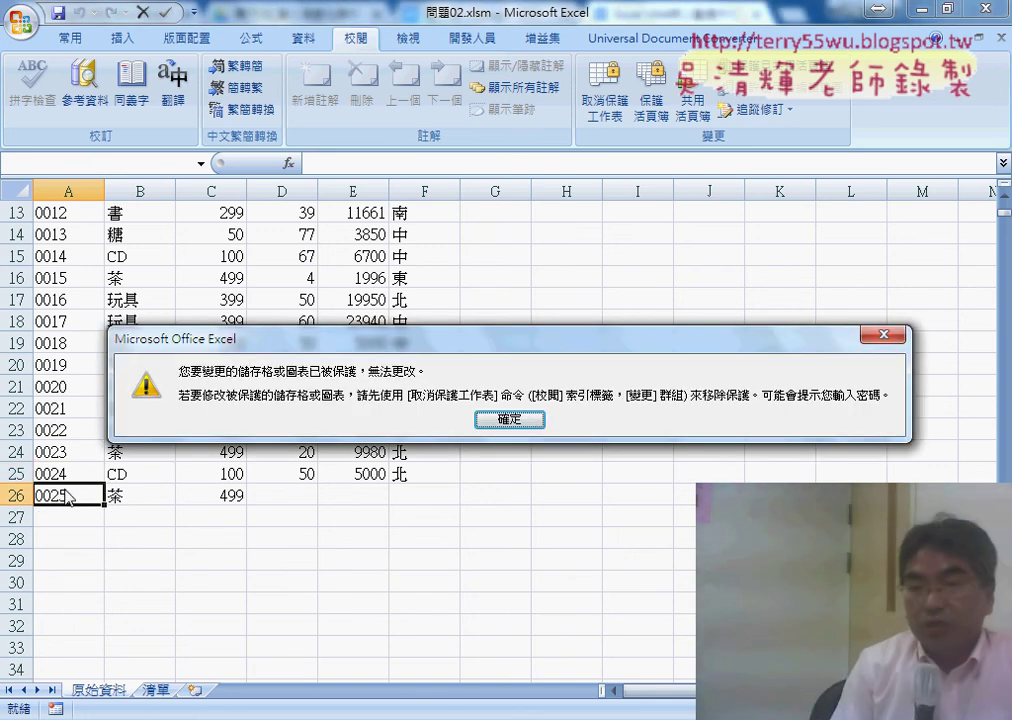
{"action": "key", "text": "Return"}
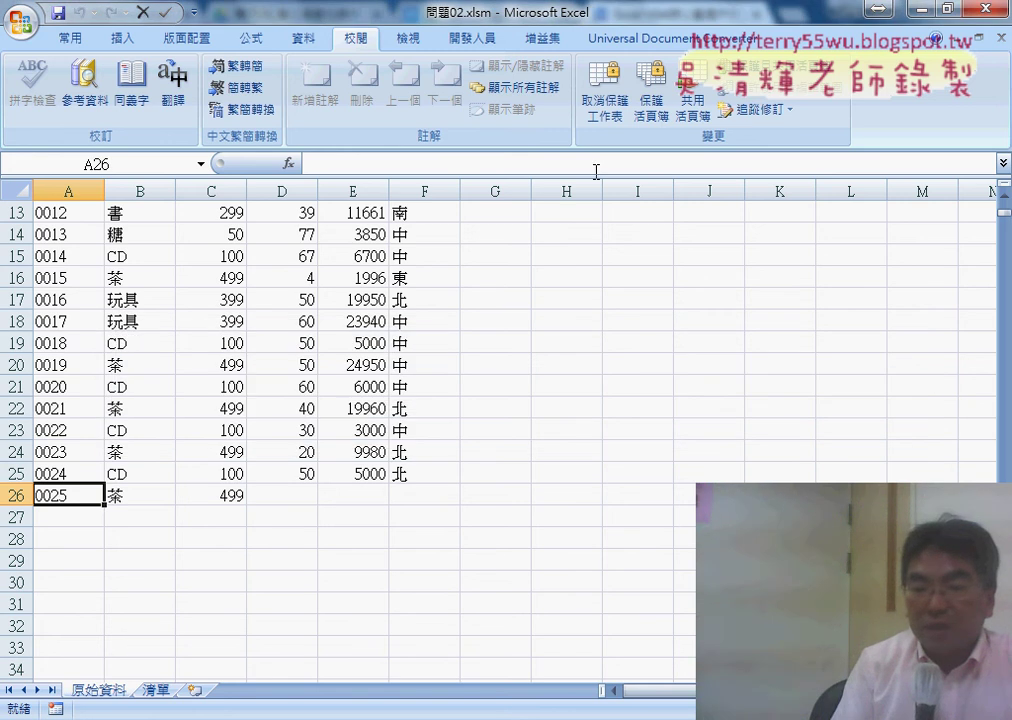
Return to the Visual Basic editor and highlight the ActiveSheet.Unprotect call on line 3
{"action": "mouse_move", "coordinate": [560, 712]}
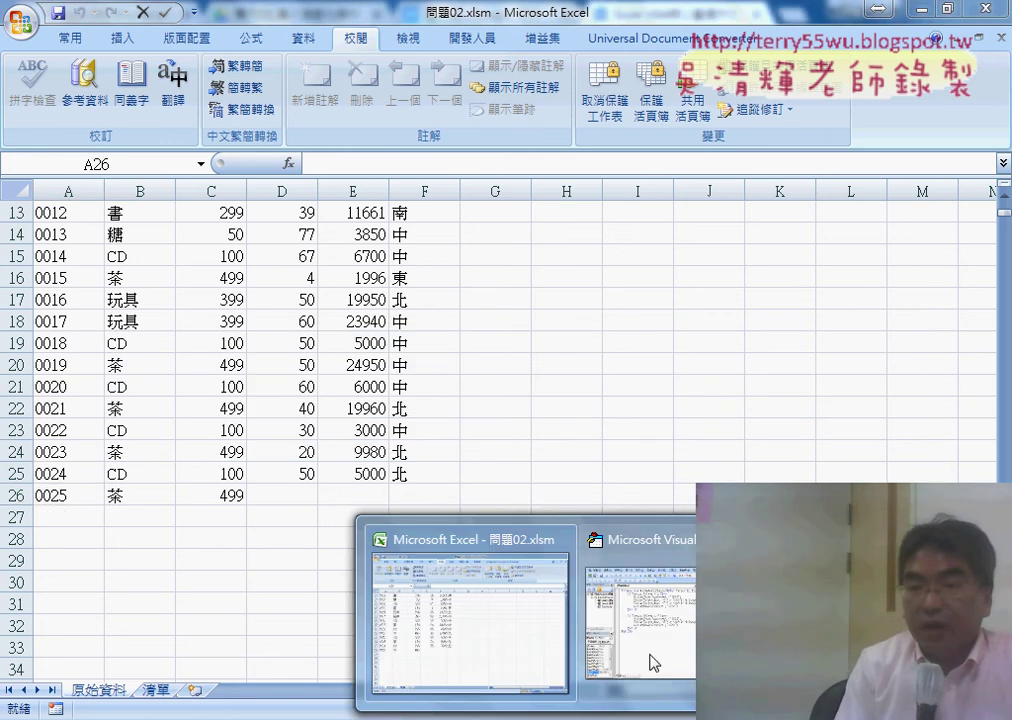
{"action": "left_click", "coordinate": [650, 662]}
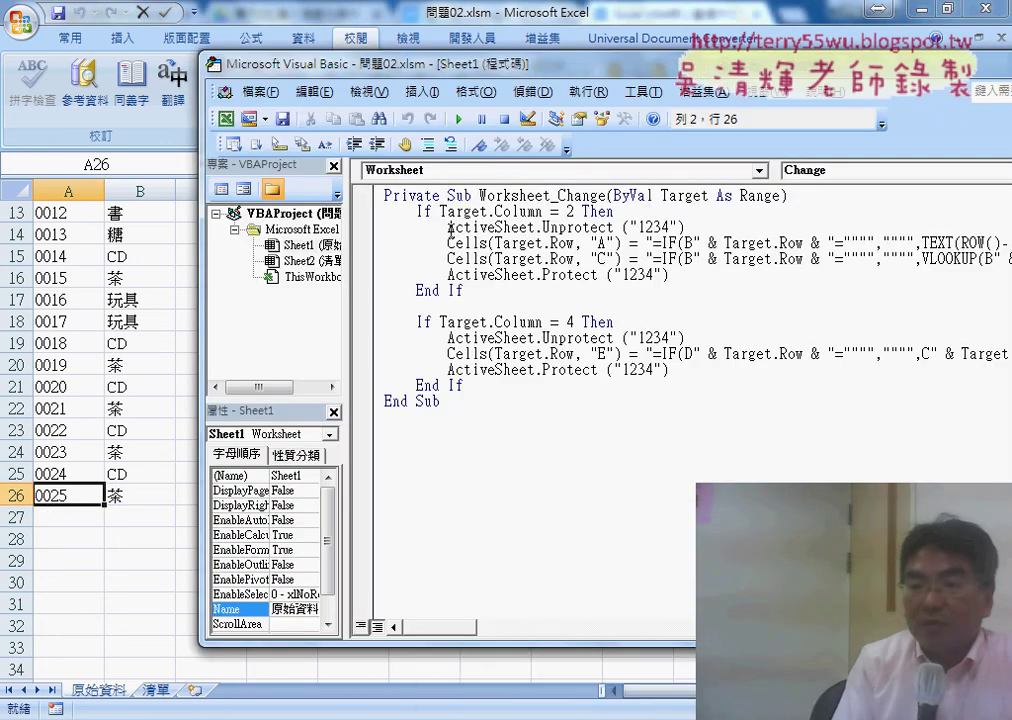
{"action": "left_click_drag", "start_coordinate": [448, 227], "coordinate": [538, 230]}
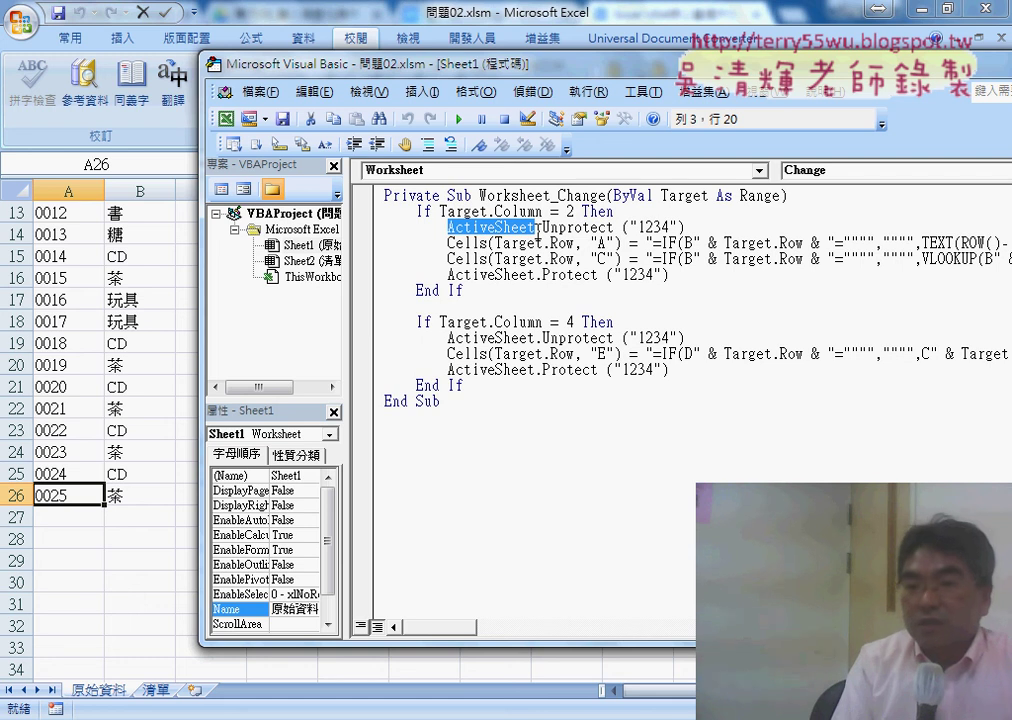
{"action": "left_click_drag", "start_coordinate": [614, 227], "coordinate": [537, 228]}
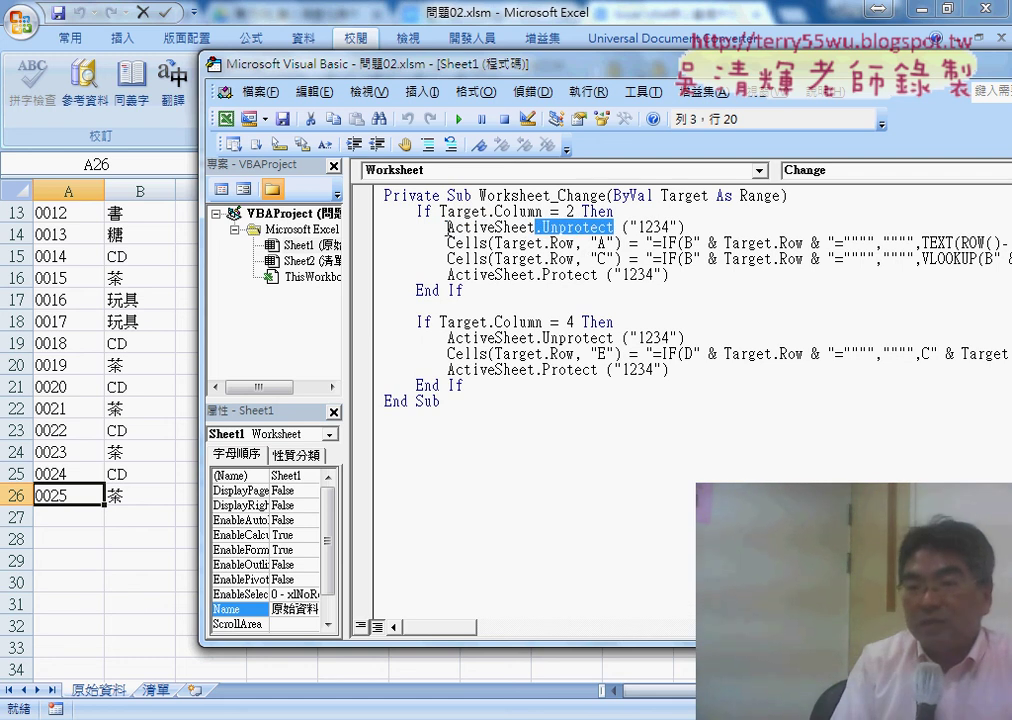
{"action": "left_click_drag", "start_coordinate": [447, 227], "coordinate": [487, 228]}
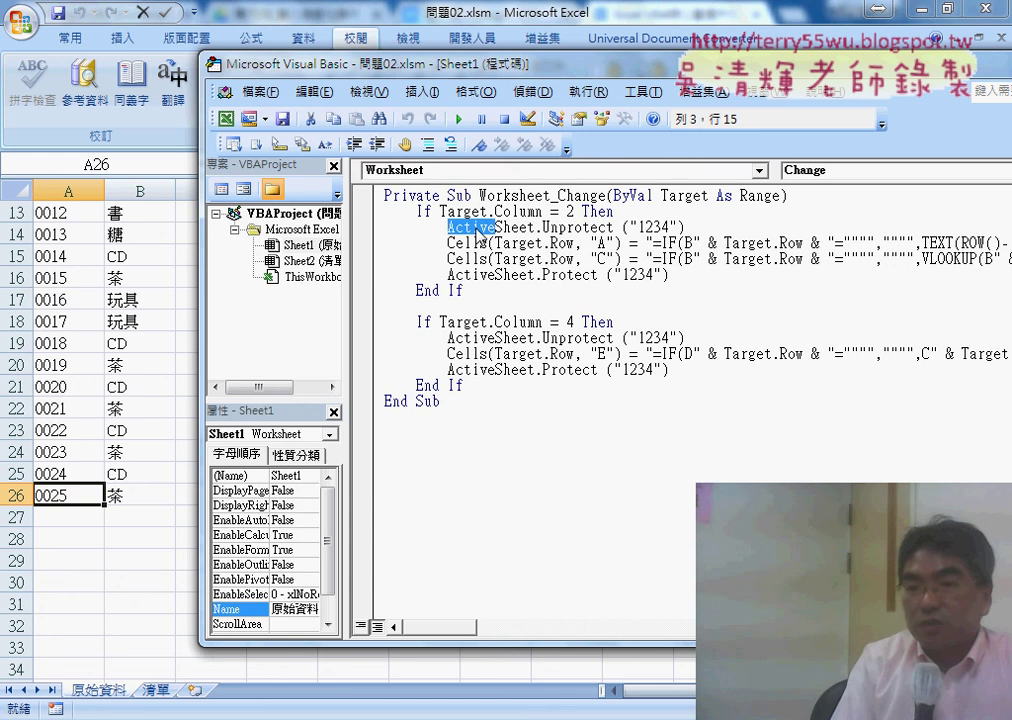
{"action": "left_click_drag", "start_coordinate": [535, 228], "coordinate": [503, 228]}
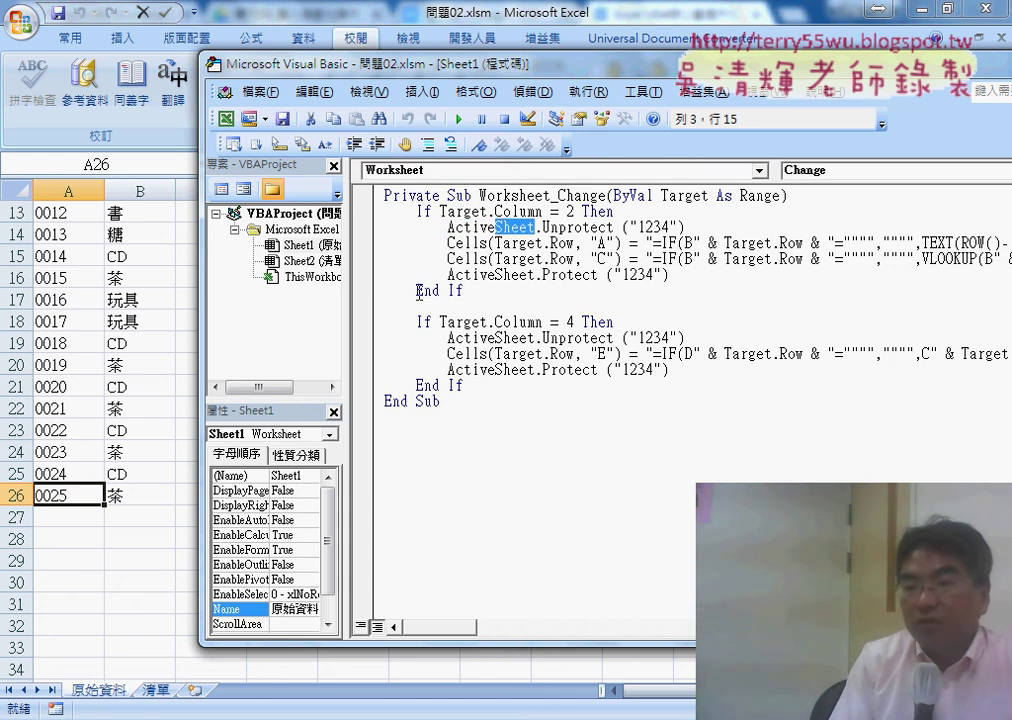
{"action": "left_click_drag", "start_coordinate": [543, 227], "coordinate": [608, 228]}
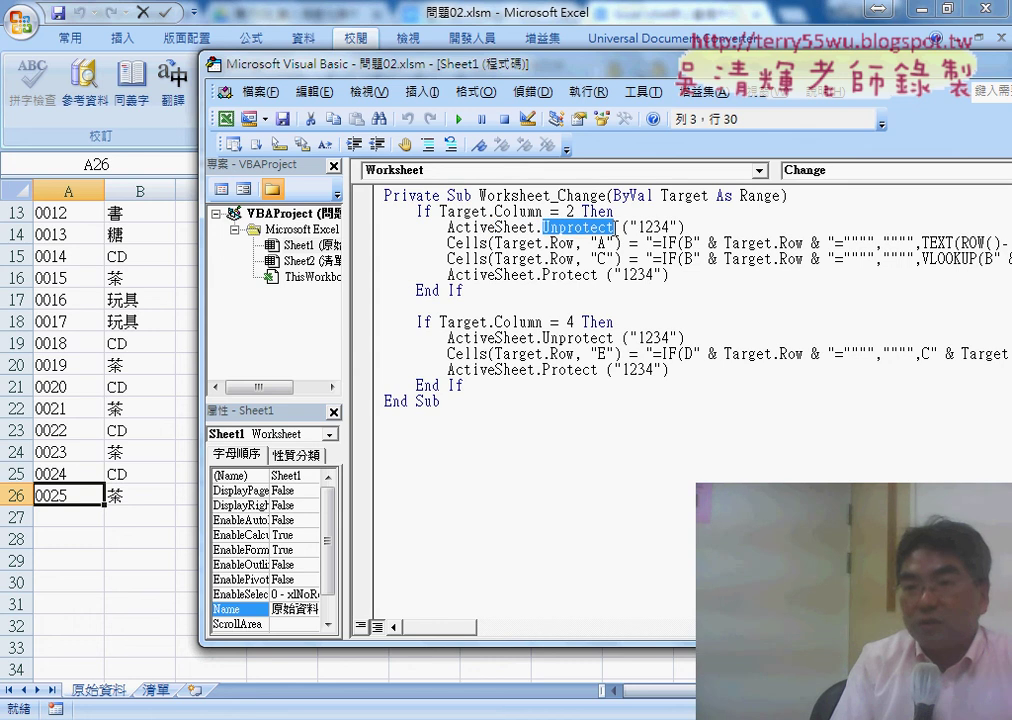
Highlight Unprotect's password argument and reposition the editor to show full code lines
{"action": "left_click_drag", "start_coordinate": [453, 64], "coordinate": [453, 109]}
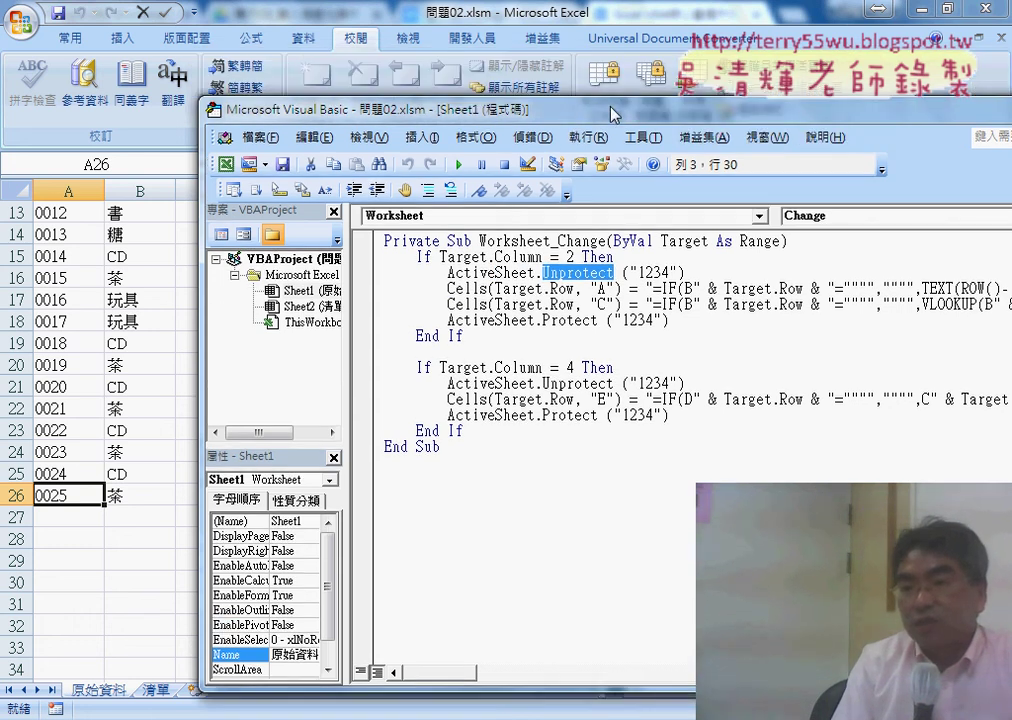
{"action": "left_click_drag", "start_coordinate": [614, 114], "coordinate": [610, 141]}
{"action": "left_click_drag", "start_coordinate": [683, 299], "coordinate": [618, 299]}
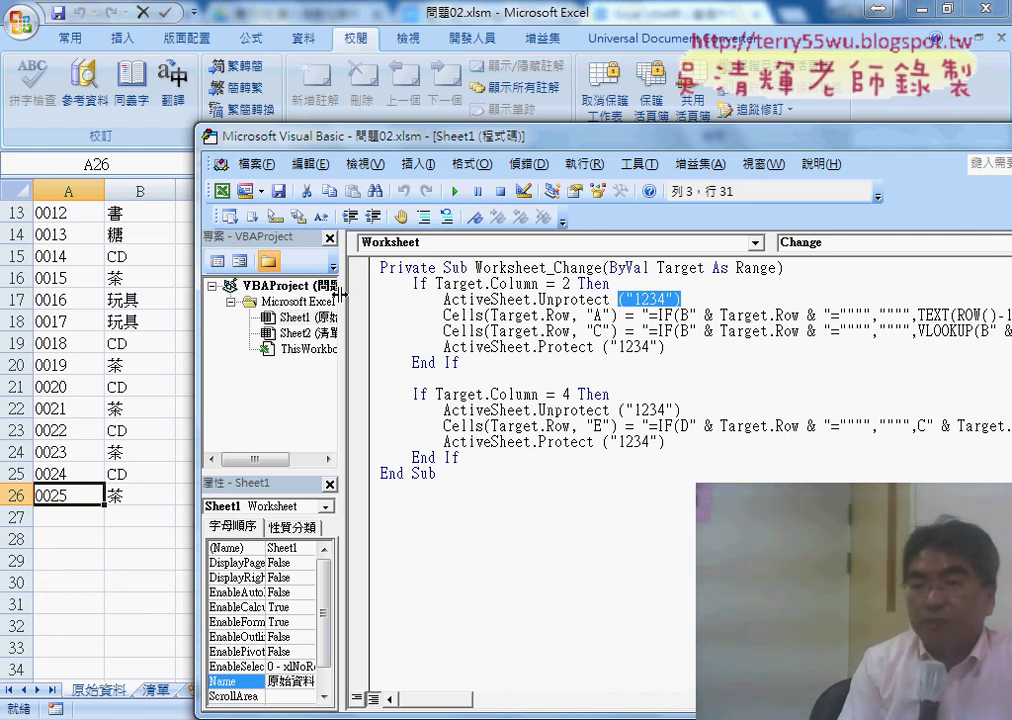
{"action": "left_click_drag", "start_coordinate": [340, 293], "coordinate": [374, 293]}
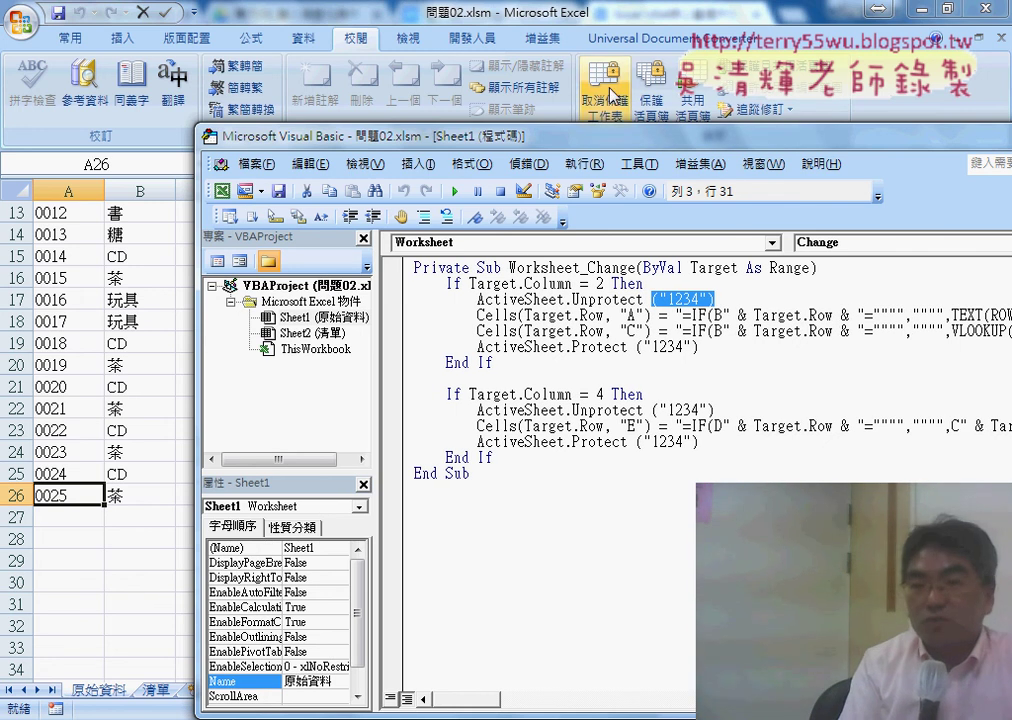
{"action": "left_click_drag", "start_coordinate": [495, 137], "coordinate": [334, 114]}
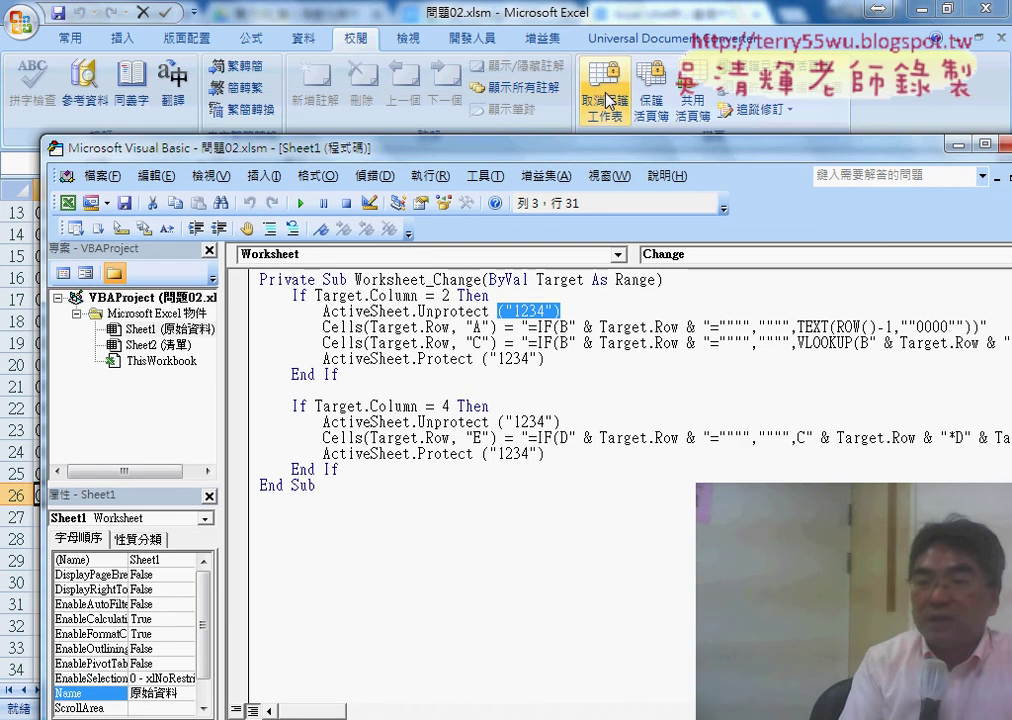
Confirm the sheet is still protected, then highlight the Unprotect statement in the Worksheet_Change code
{"action": "left_click", "coordinate": [607, 100]}
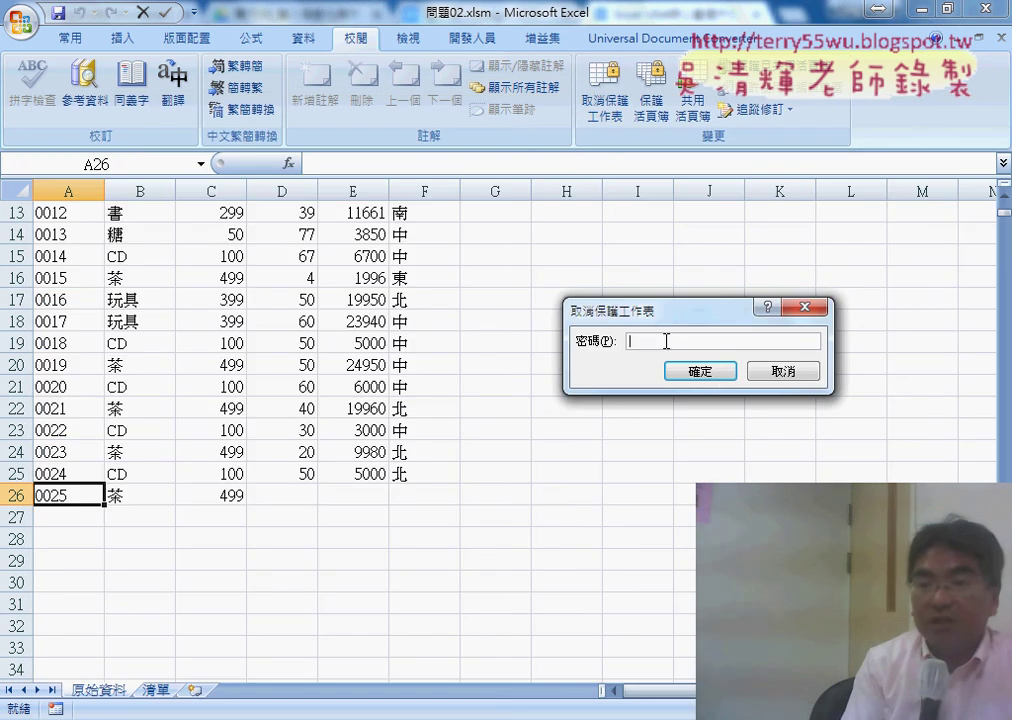
{"action": "left_click", "coordinate": [788, 374]}
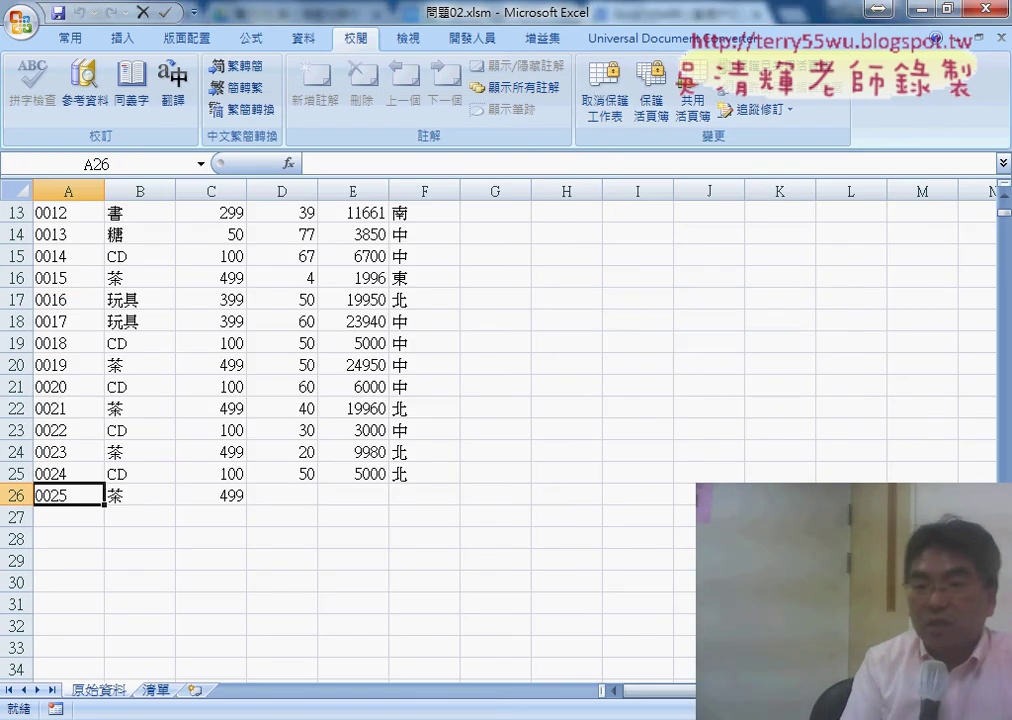
{"action": "left_click", "coordinate": [660, 590]}
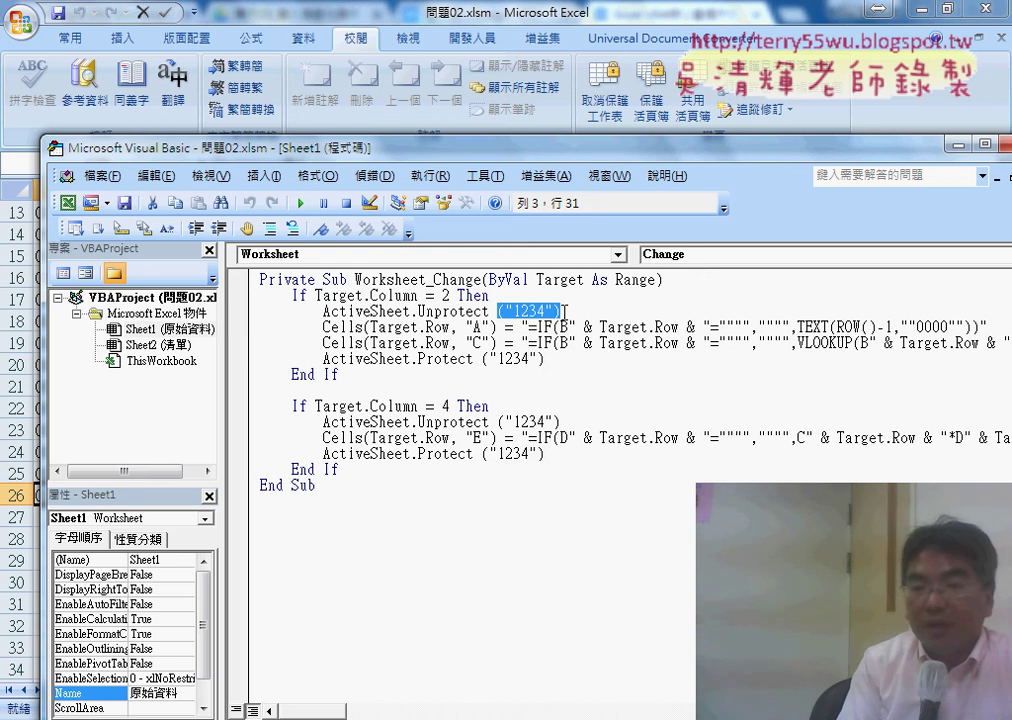
{"action": "left_click_drag", "start_coordinate": [565, 313], "coordinate": [322, 311]}
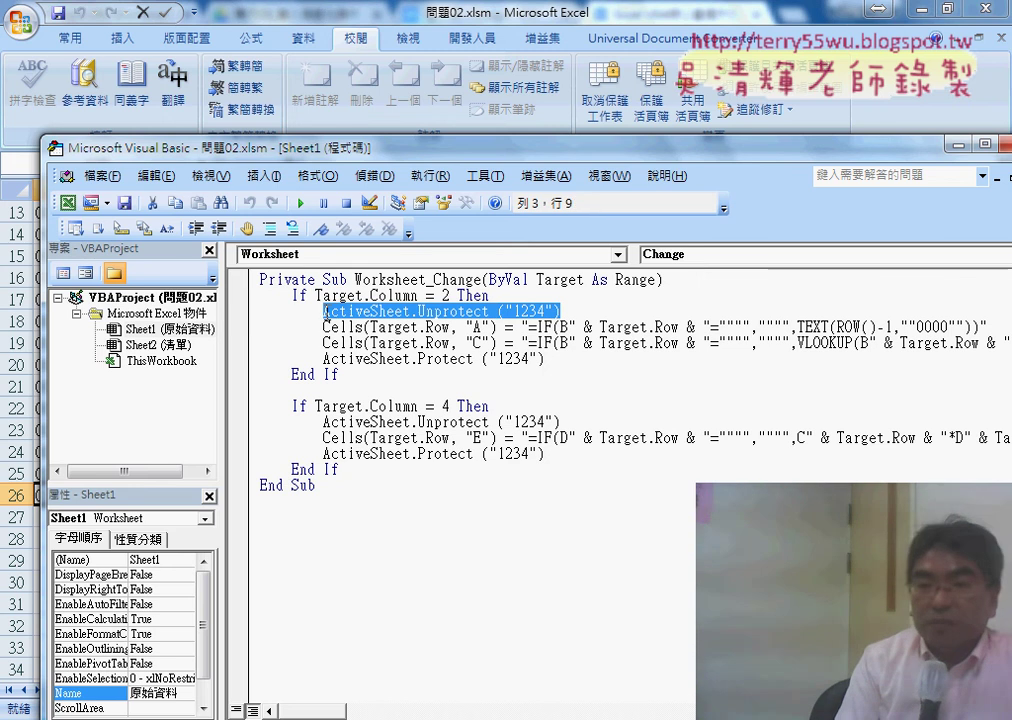
Resize the code editor, review the Target.Row formula lines and Protect statement, and move it beside the sheet
{"action": "left_click_drag", "start_coordinate": [388, 156], "coordinate": [522, 140]}
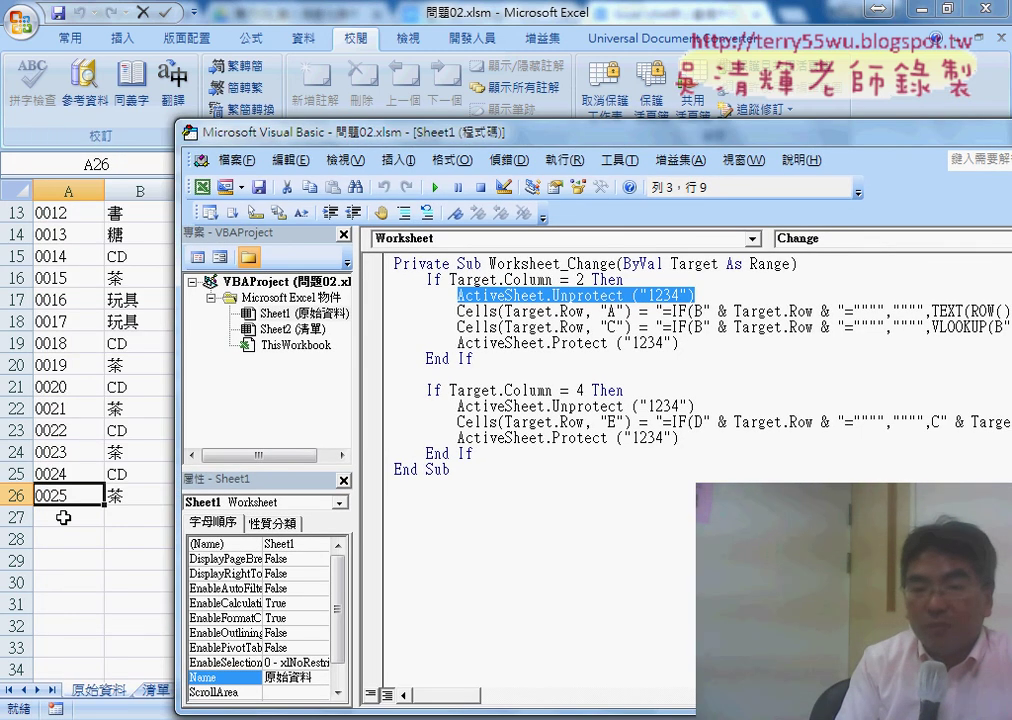
{"action": "left_click_drag", "start_coordinate": [173, 483], "coordinate": [270, 483]}
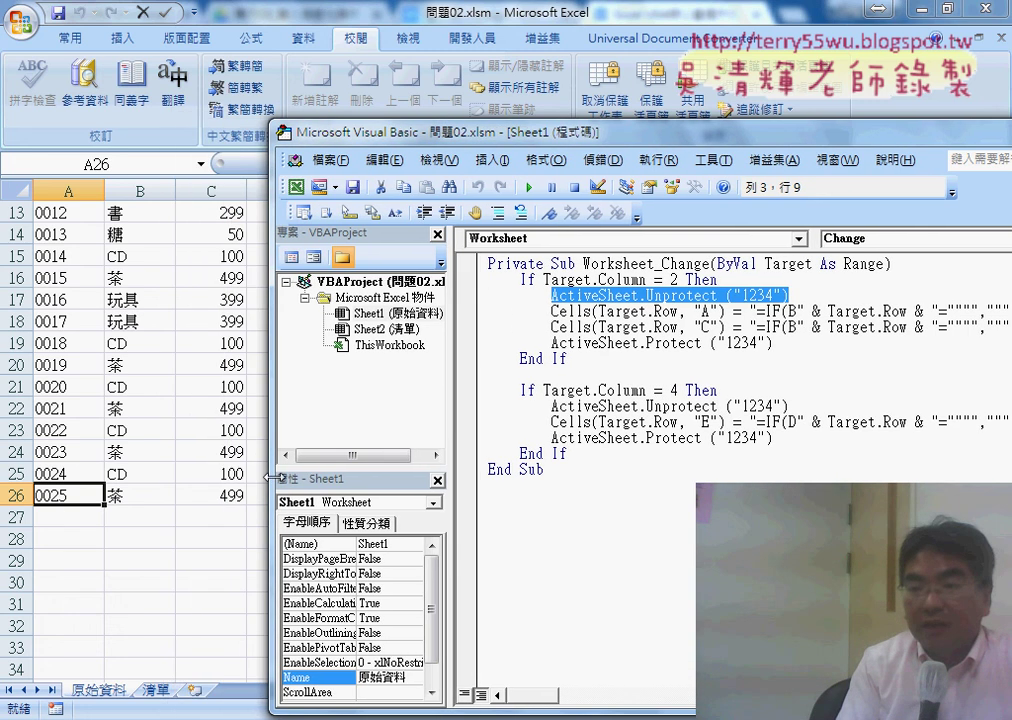
{"action": "left_click_drag", "start_coordinate": [407, 130], "coordinate": [229, 115]}
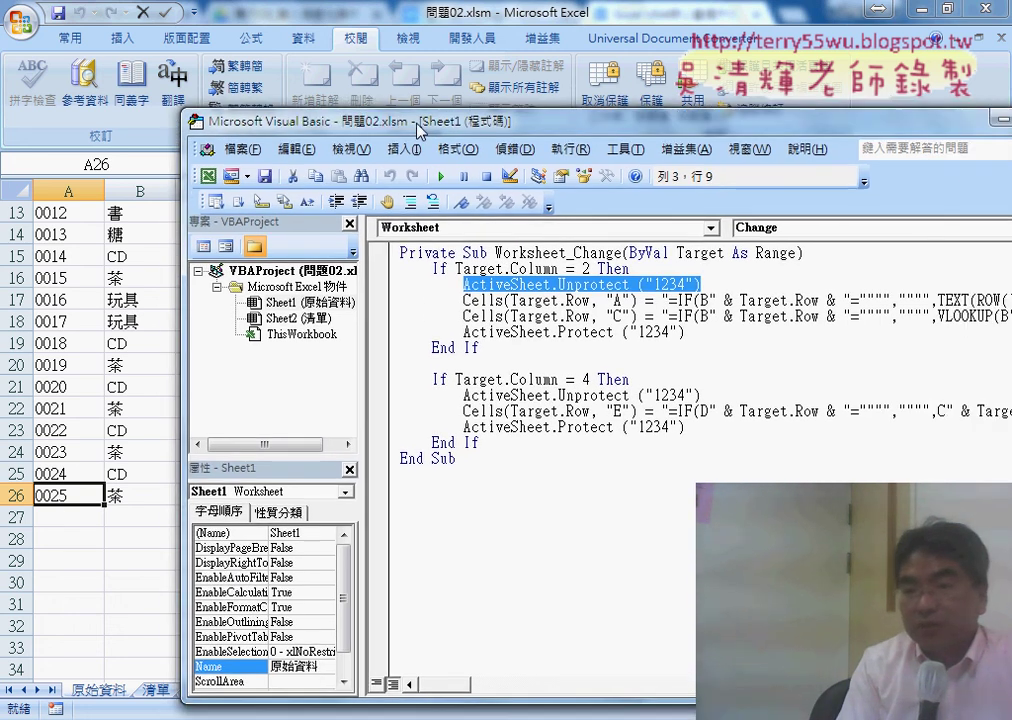
{"action": "left_click_drag", "start_coordinate": [500, 297], "coordinate": [424, 297]}
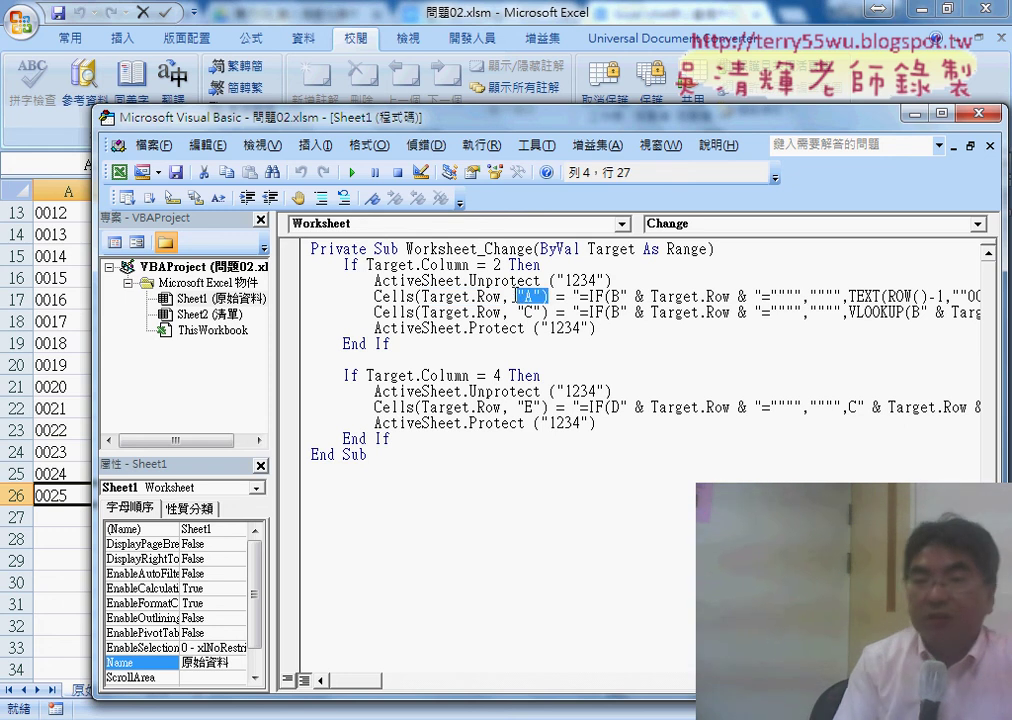
{"action": "left_click", "coordinate": [677, 297]}
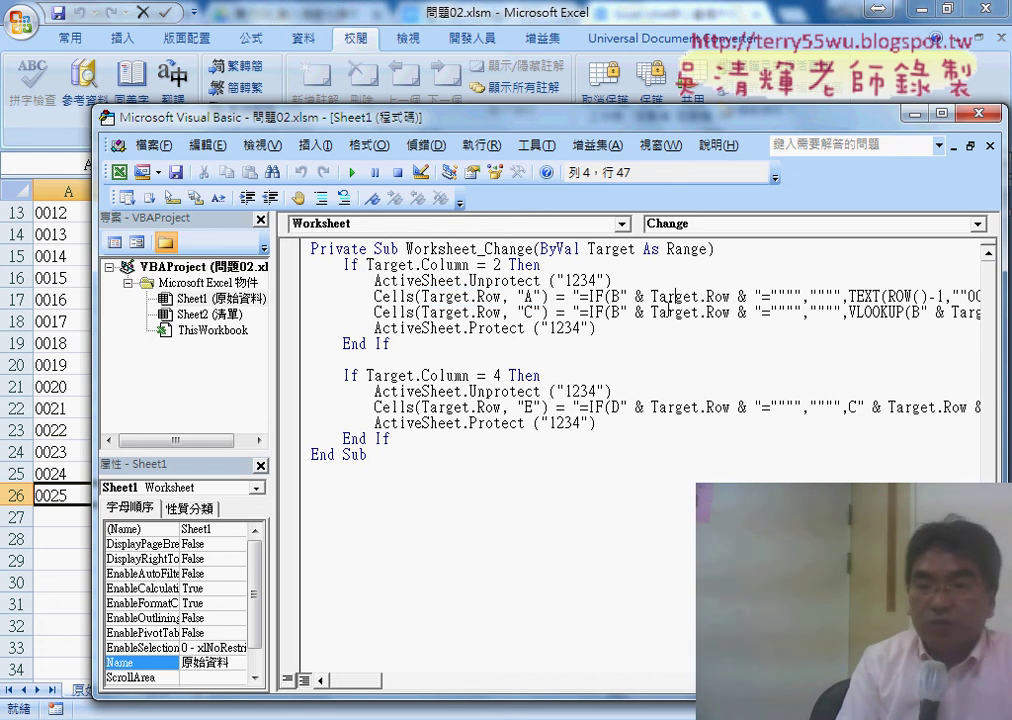
{"action": "left_click", "coordinate": [668, 311]}
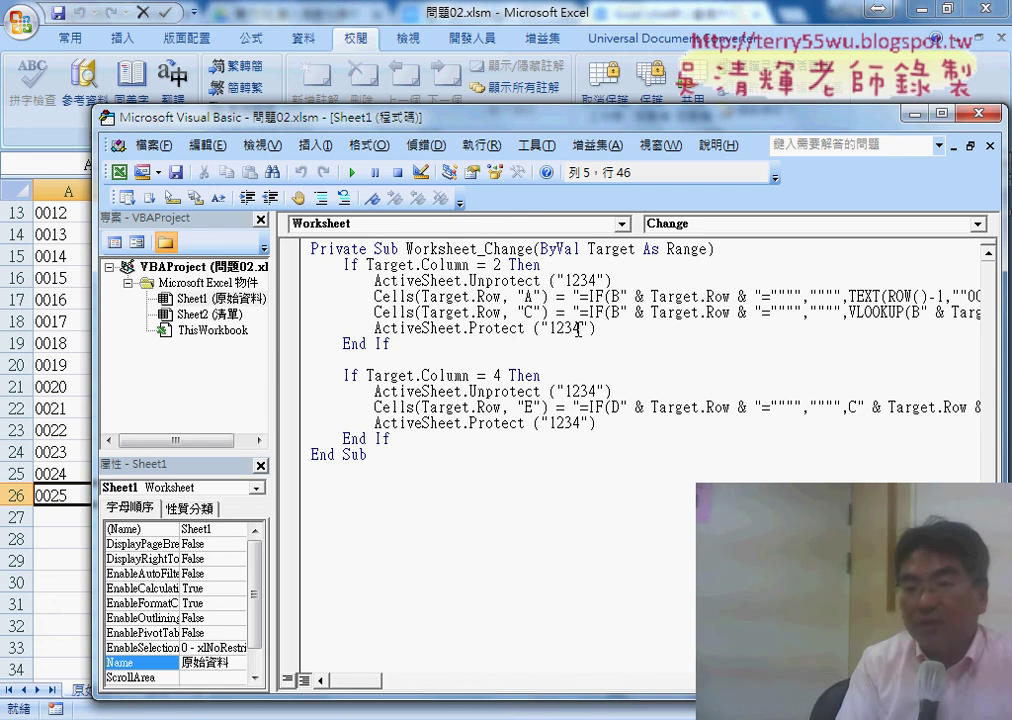
{"action": "left_click_drag", "start_coordinate": [597, 328], "coordinate": [374, 328]}
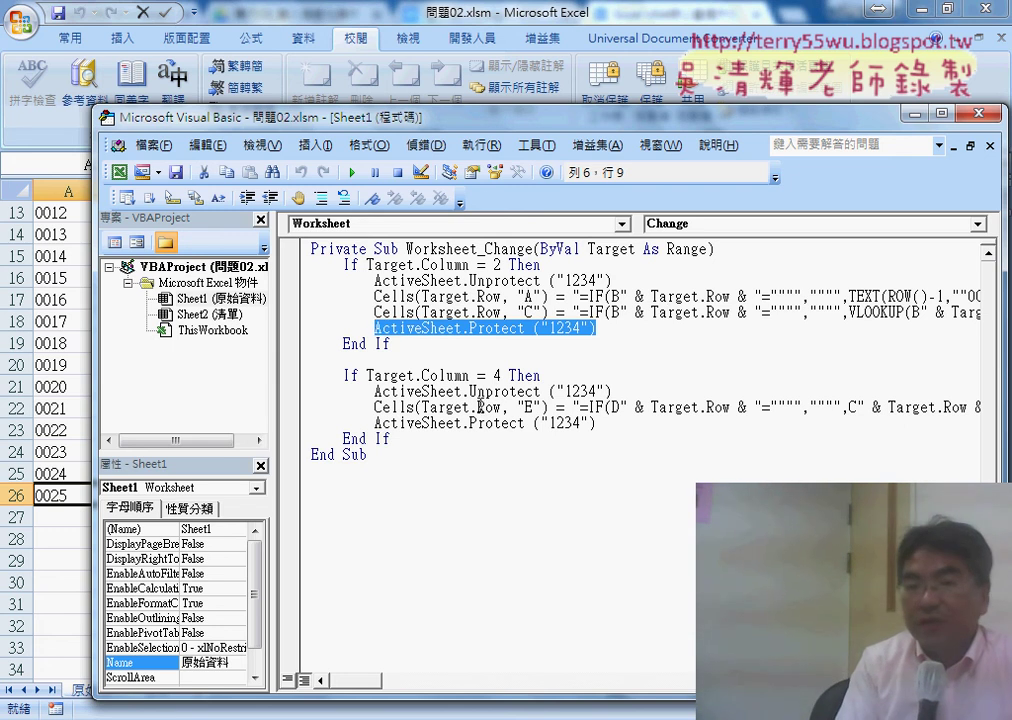
{"action": "left_click_drag", "start_coordinate": [433, 124], "coordinate": [780, 116]}
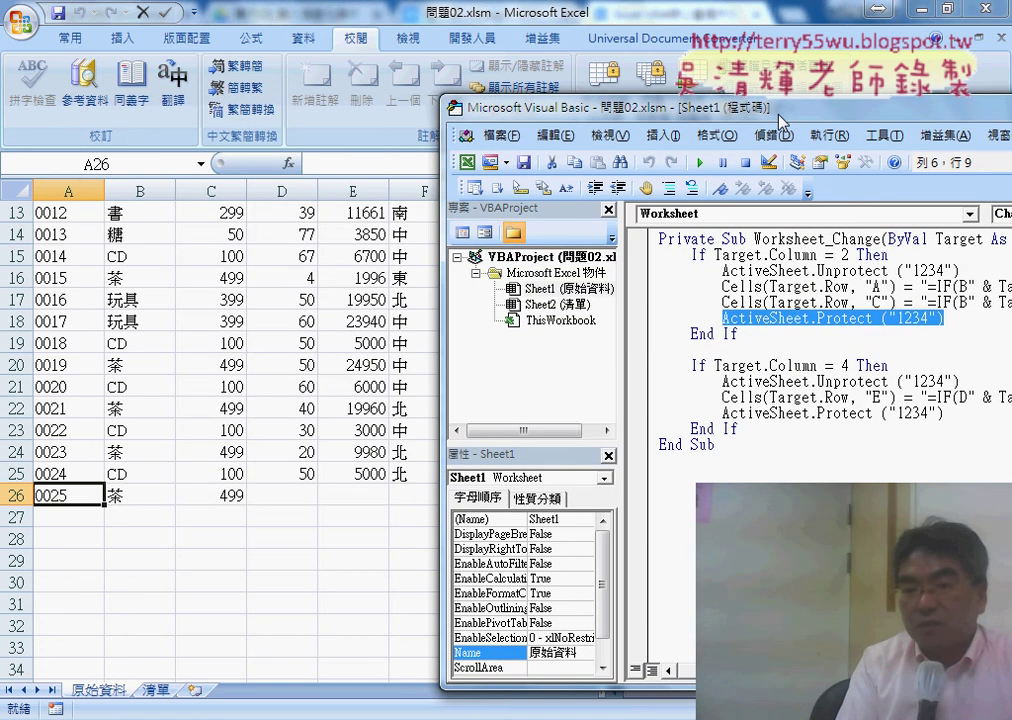
Enter quantity 60 in cell D26
{"action": "left_click", "coordinate": [305, 495]}
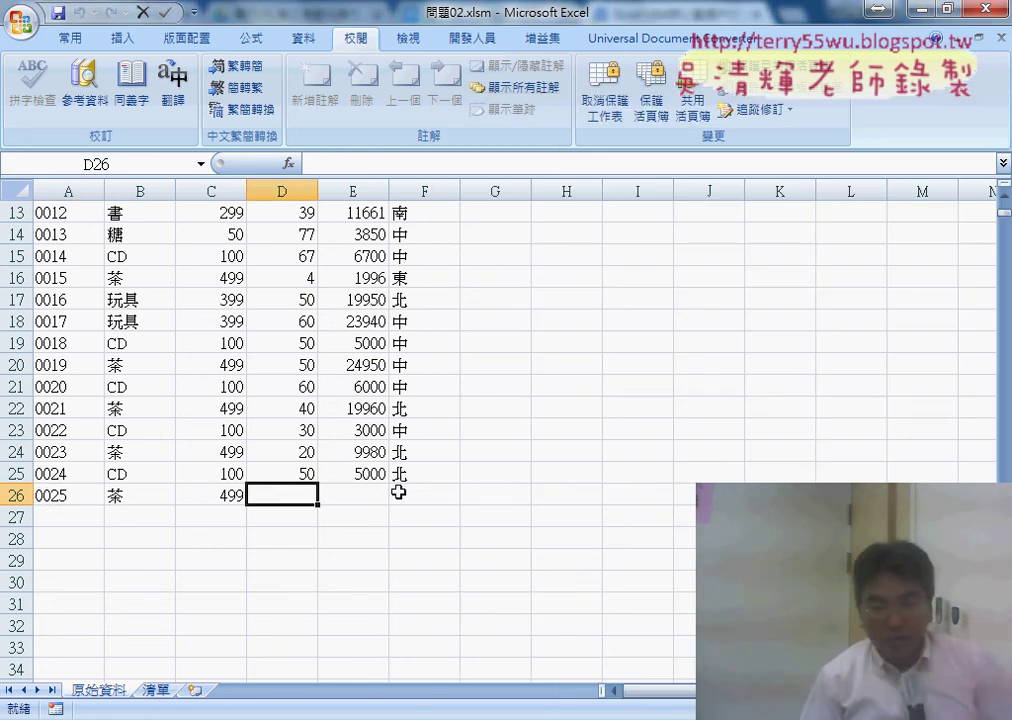
{"action": "type", "text": "60"}
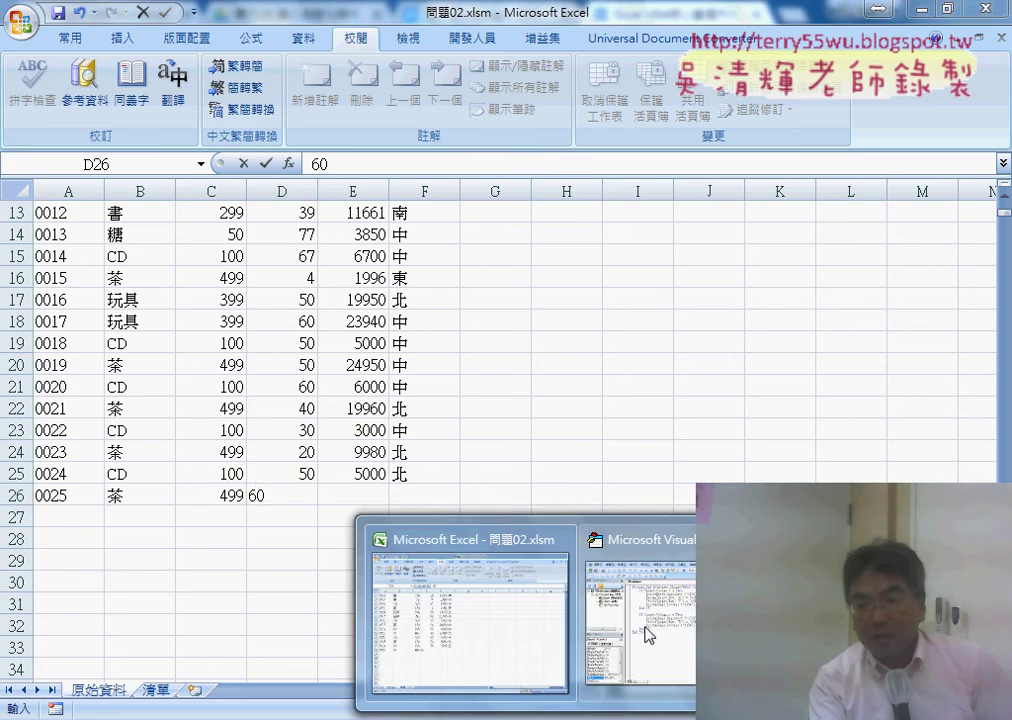
{"action": "left_click", "coordinate": [680, 600]}
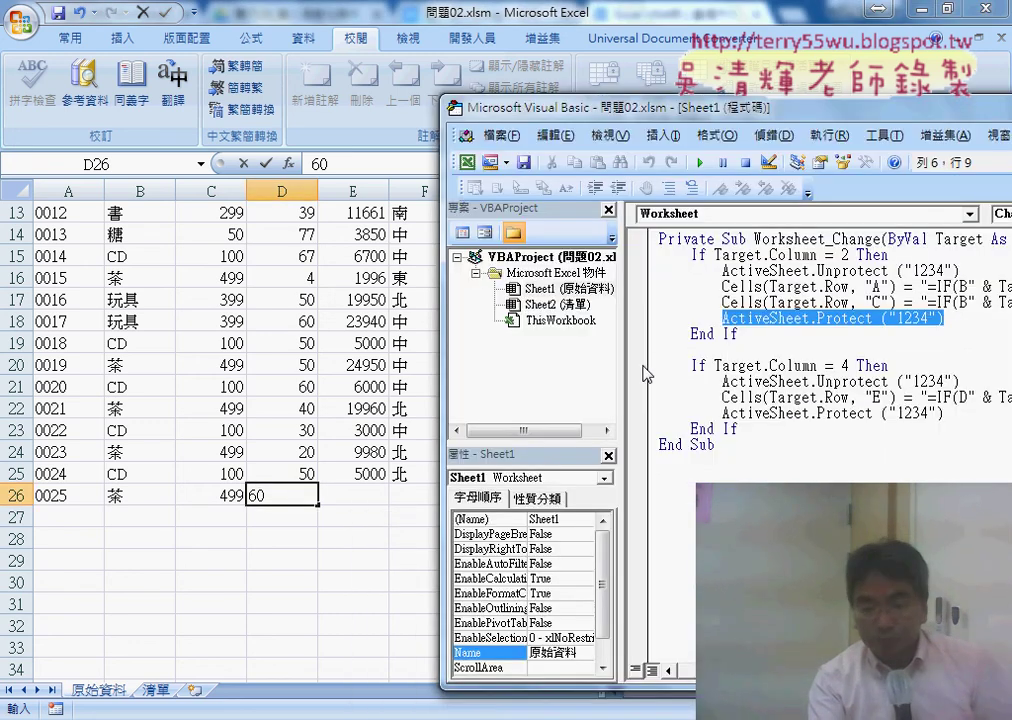
{"action": "left_click", "coordinate": [310, 495]}
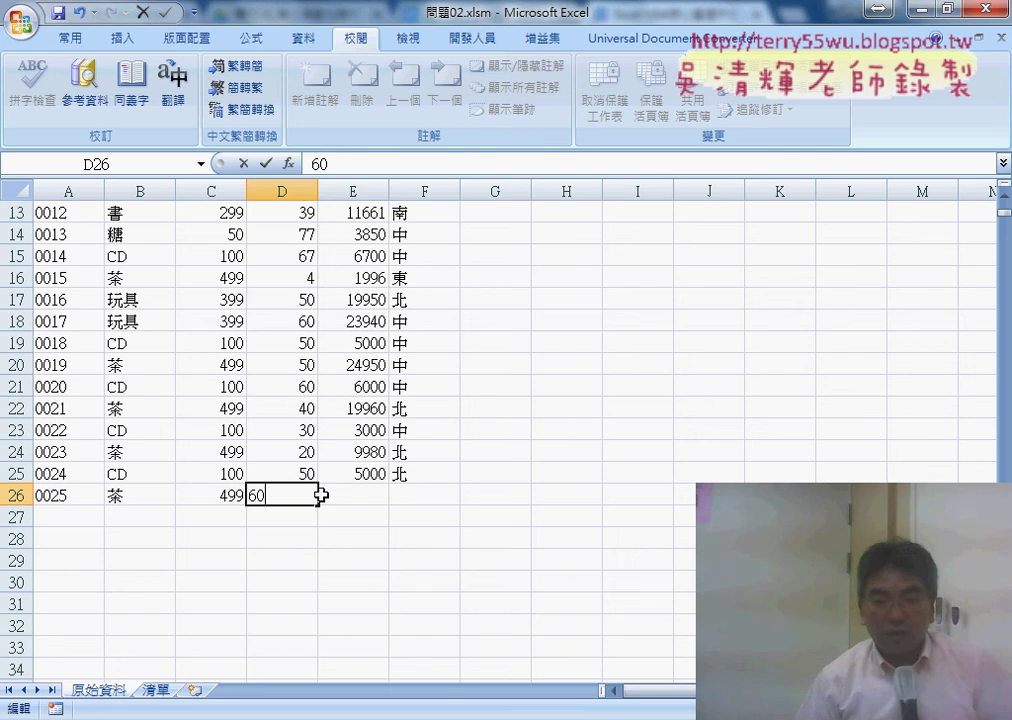
{"action": "key", "text": "Return"}
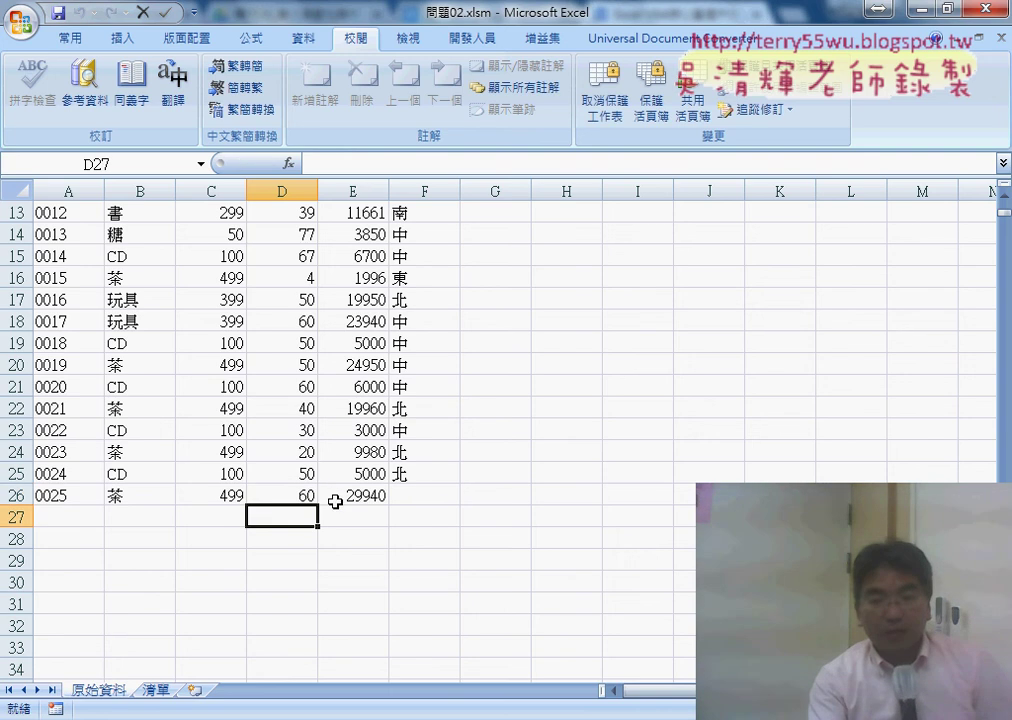
Check the auto-calculated 29940 total in E26 and choose region 東 in F26
{"action": "left_click", "coordinate": [349, 495]}
{"action": "left_click", "coordinate": [425, 495]}
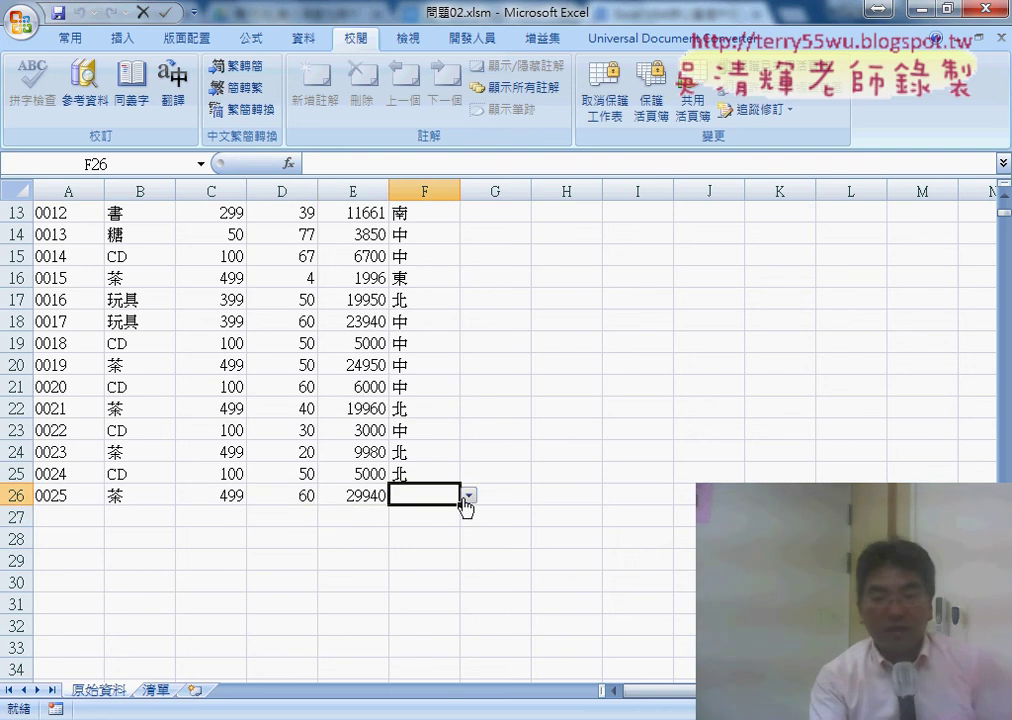
{"action": "left_click", "coordinate": [467, 497]}
{"action": "left_click", "coordinate": [436, 517]}
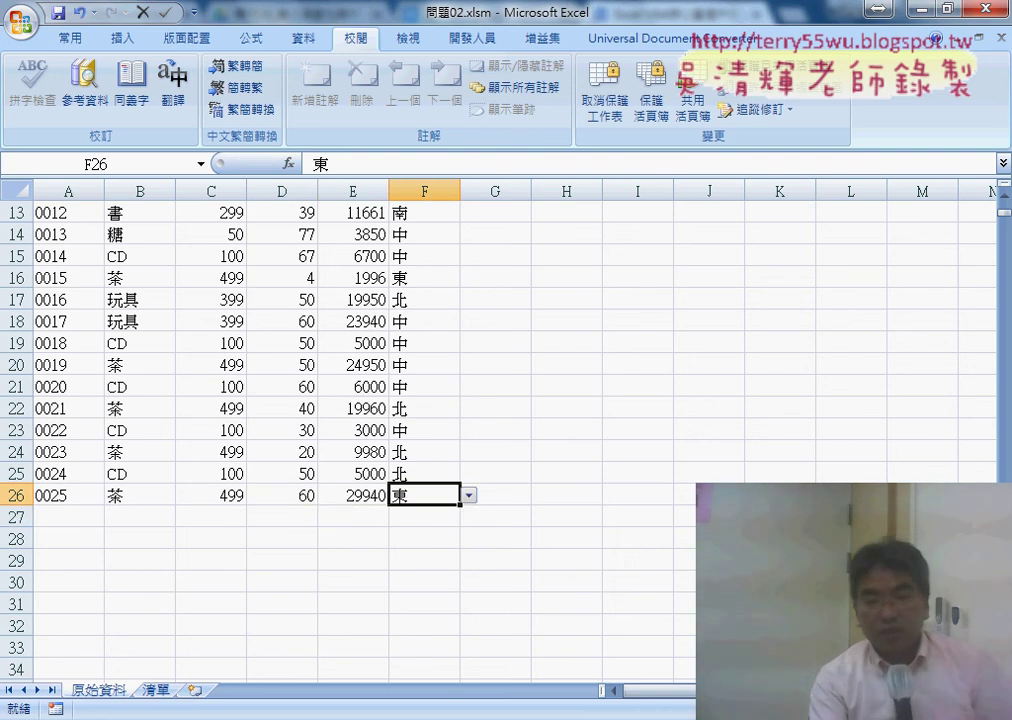
{"action": "left_click", "coordinate": [640, 630]}
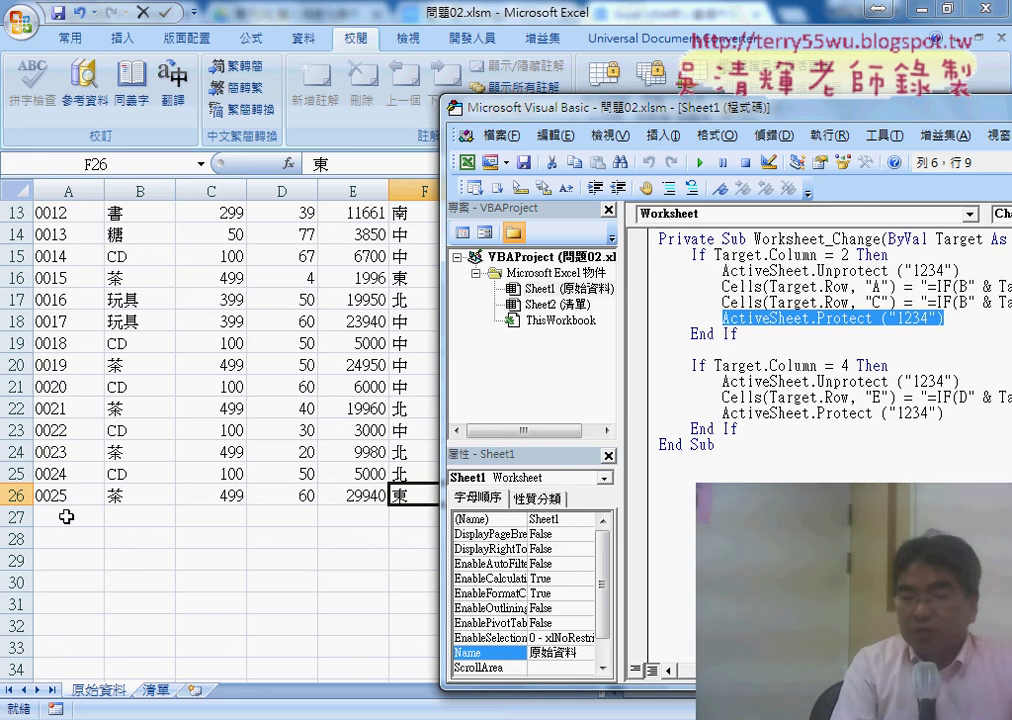
Read the form-layout section of the 程式碼 Google Docs notes, then return to the Excel order sheet
{"action": "mouse_move", "coordinate": [452, 716]}
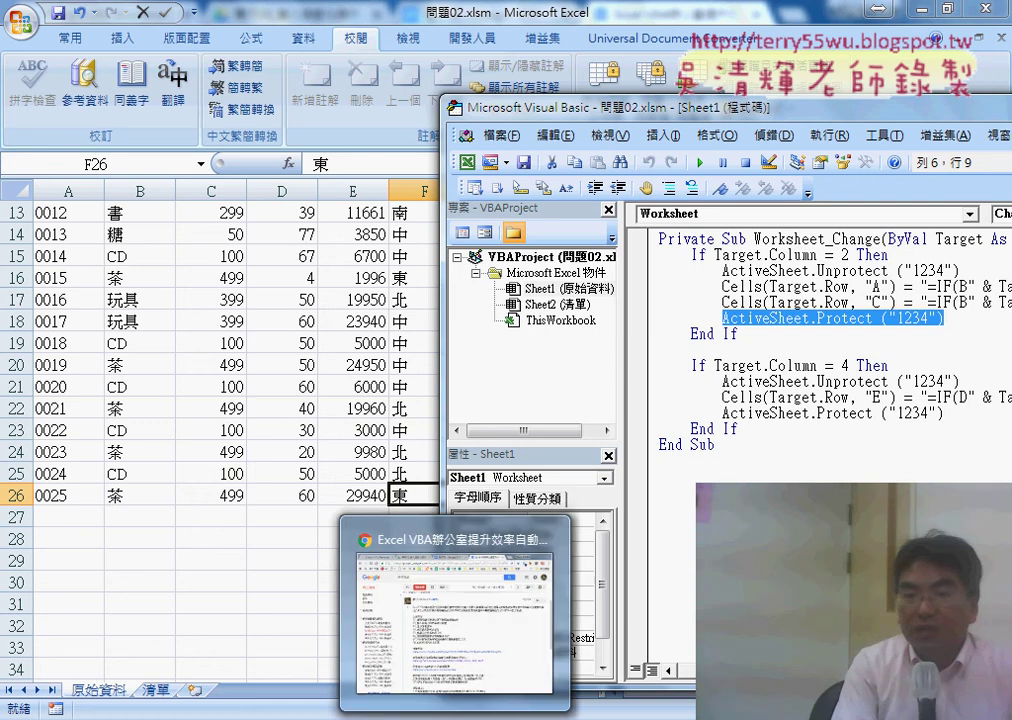
{"action": "left_click", "coordinate": [454, 677]}
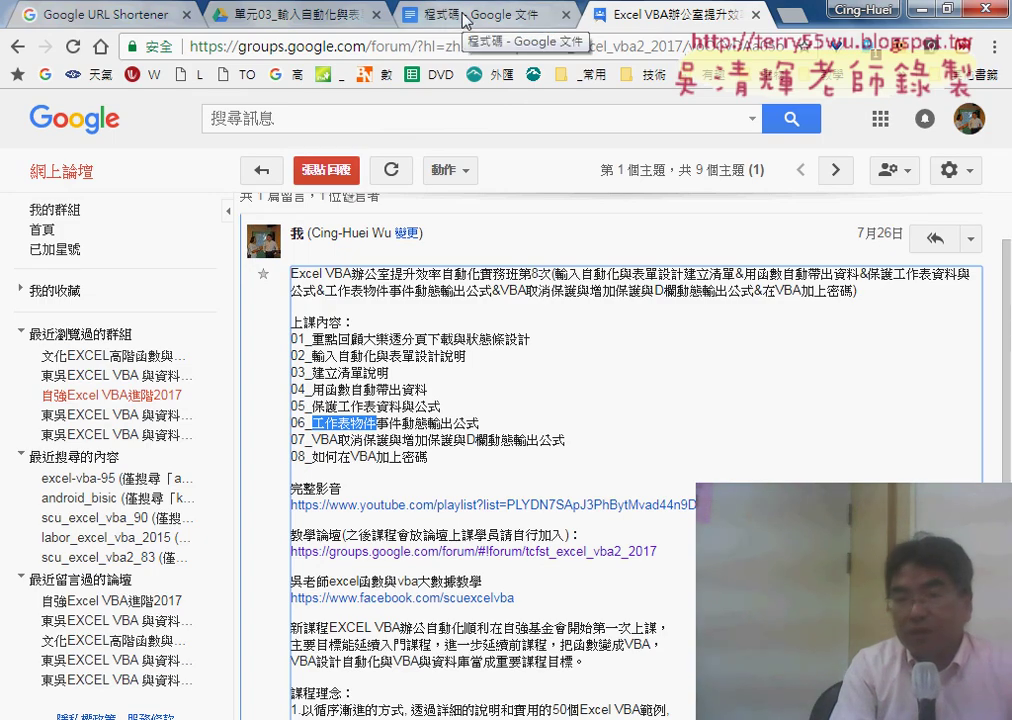
{"action": "left_click", "coordinate": [280, 28]}
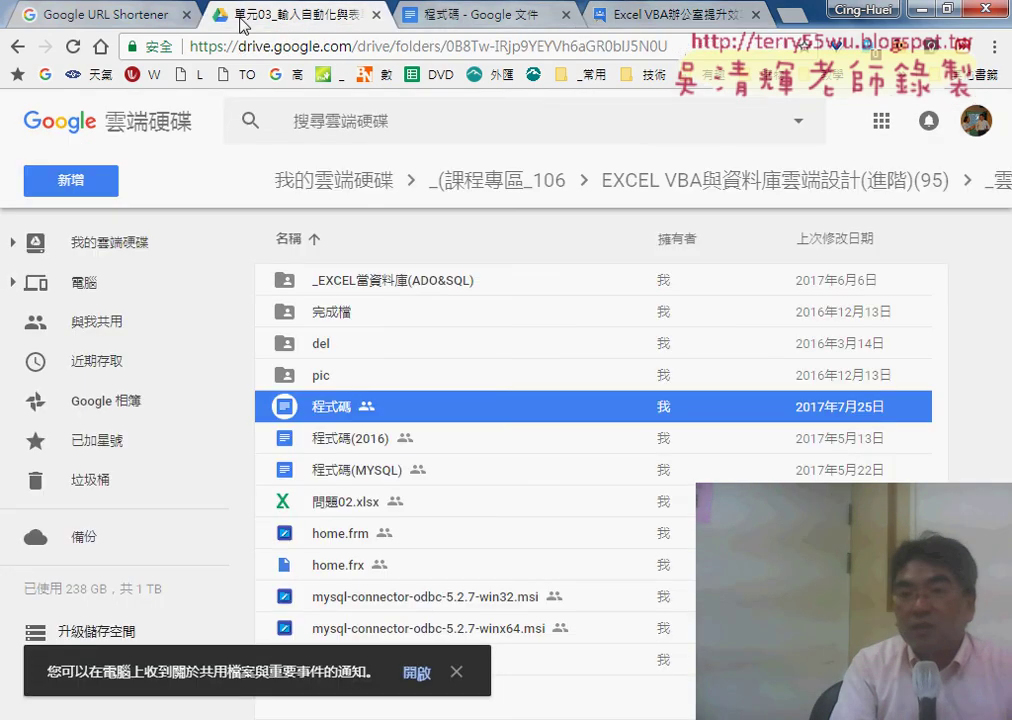
{"action": "left_click", "coordinate": [478, 24]}
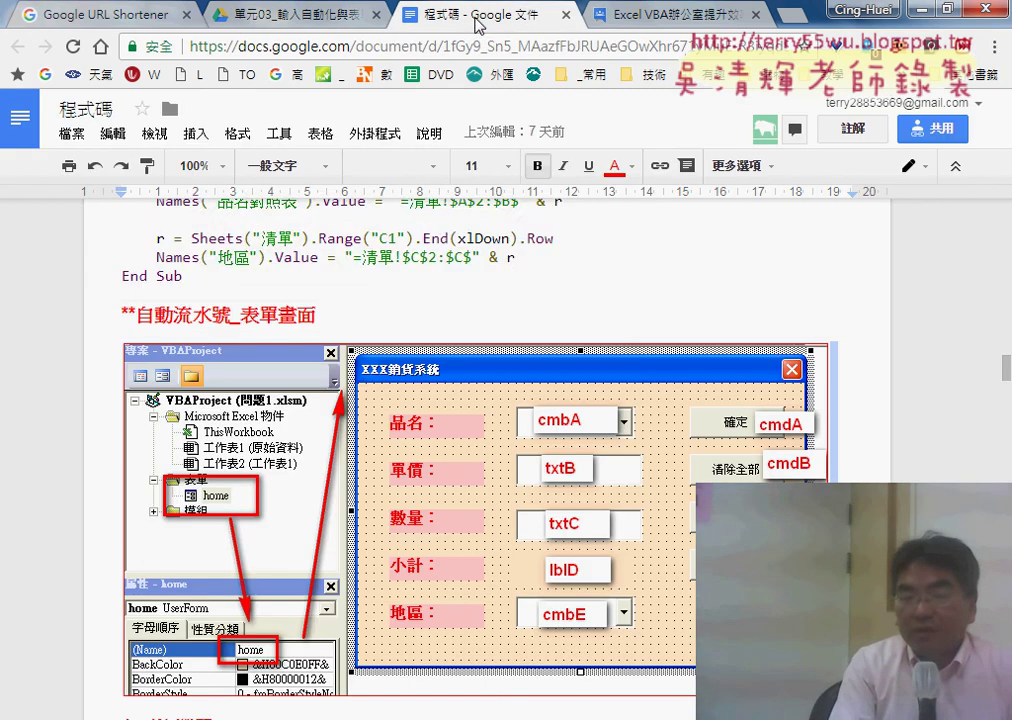
{"action": "scroll", "coordinate": [511, 268], "scroll_direction": "down", "scroll_amount": 2}
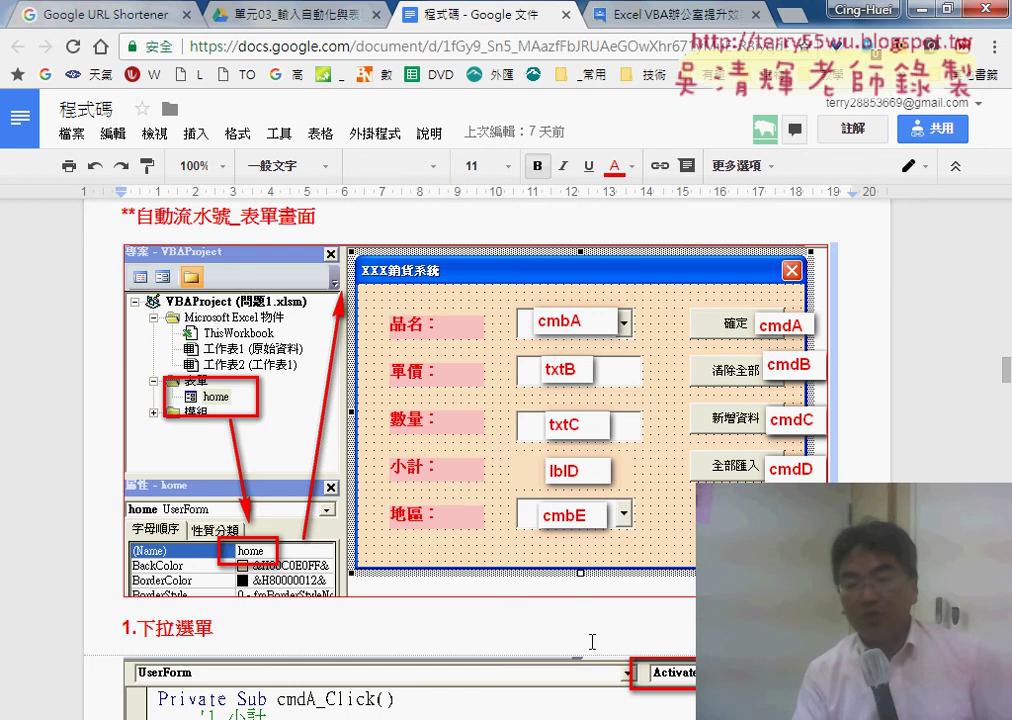
{"action": "mouse_move", "coordinate": [568, 712]}
{"action": "left_click", "coordinate": [520, 660]}
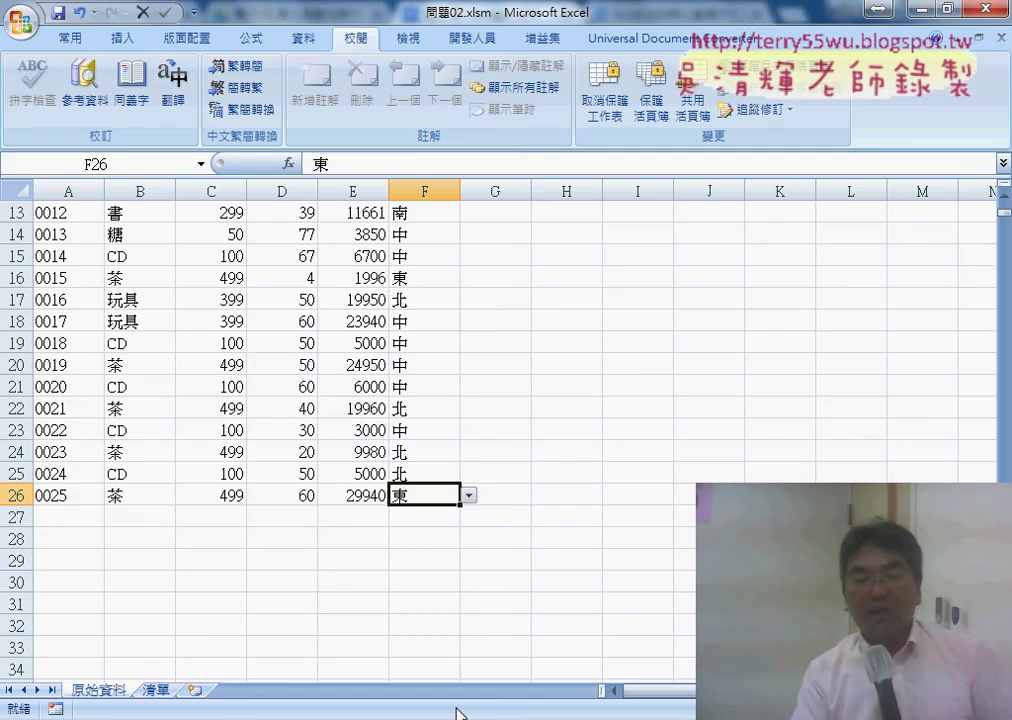
Preview the Excel and VBA windows from the taskbar and refocus the order sheet showing completed order 0025
{"action": "mouse_move", "coordinate": [568, 712]}
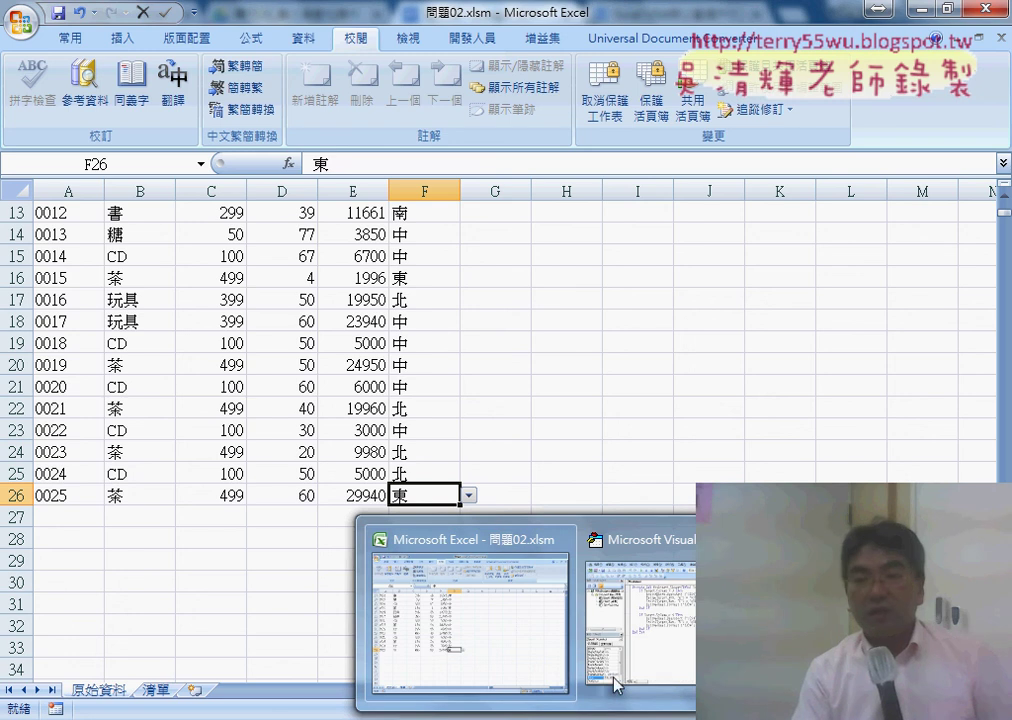
{"action": "left_click", "coordinate": [527, 653]}
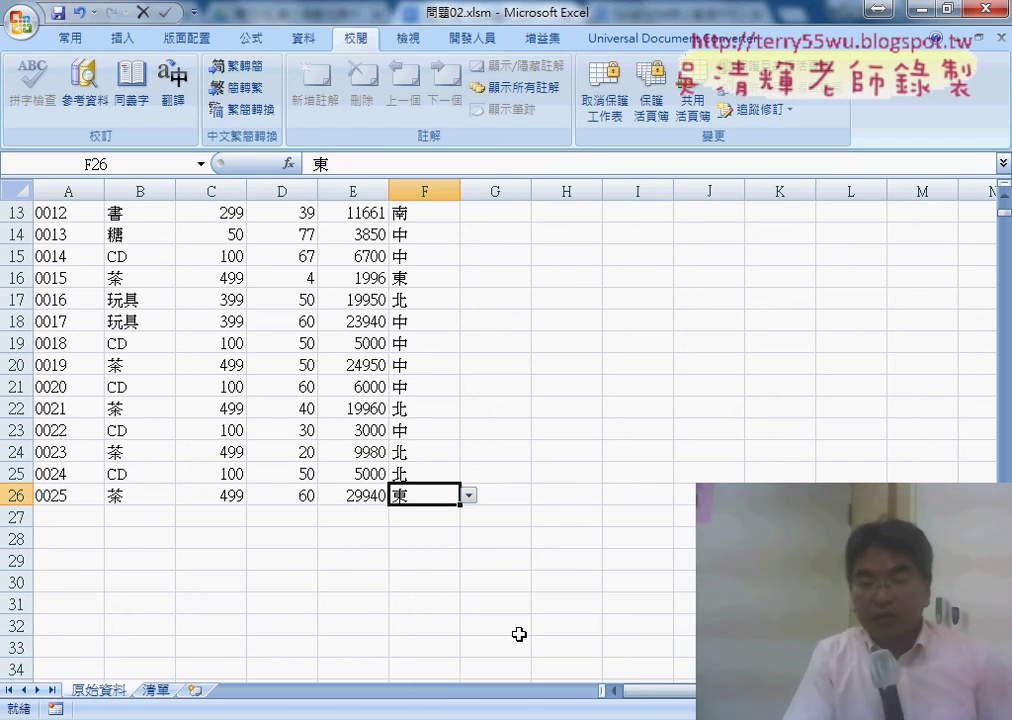
{"action": "mouse_move", "coordinate": [527, 715]}
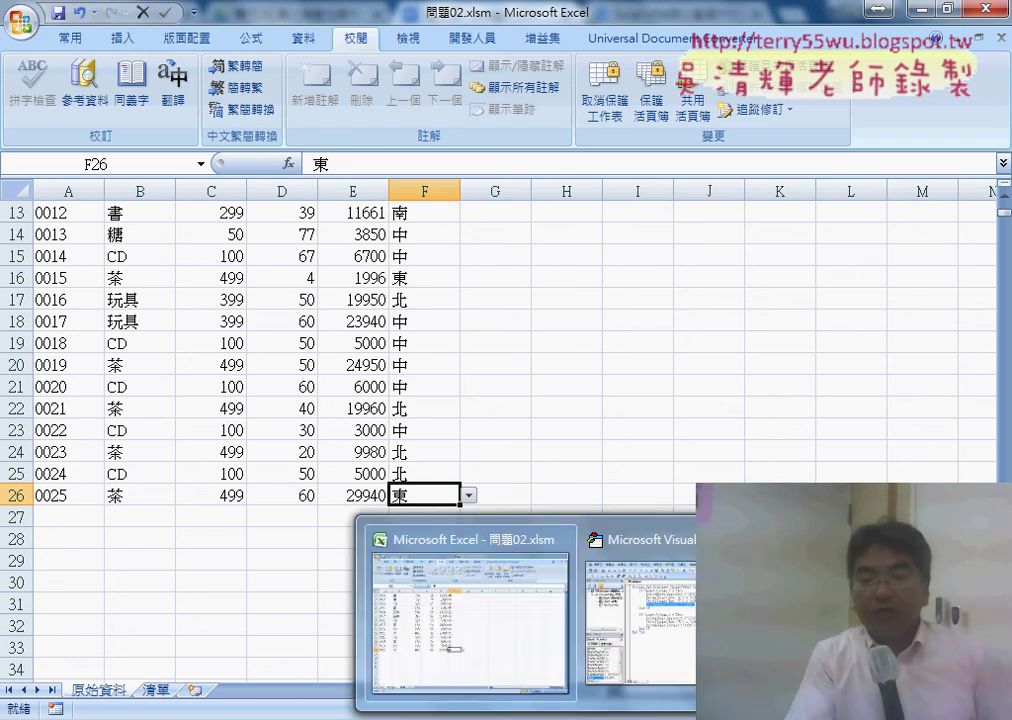